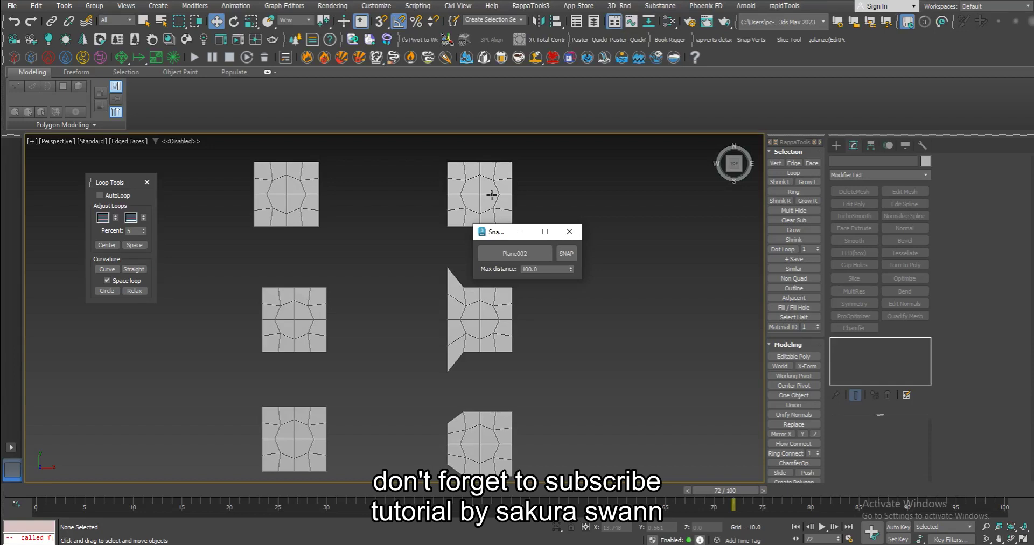
{"action": "left_click", "coordinate": [491, 194]}
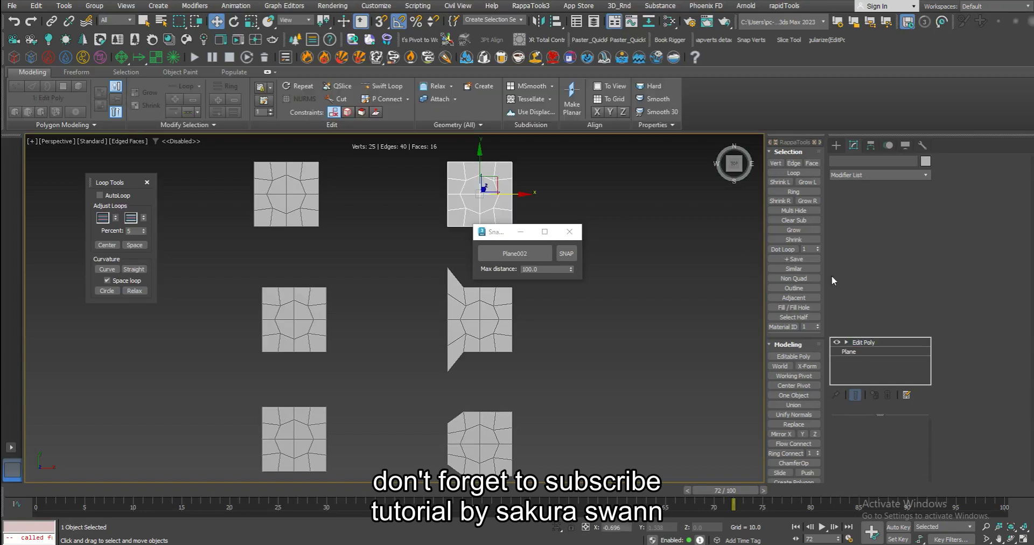
- Collapse Plane001's Edit Poly modifier into an Editable Poly and close the Snap dialog
{"action": "right_click", "coordinate": [881, 341]}
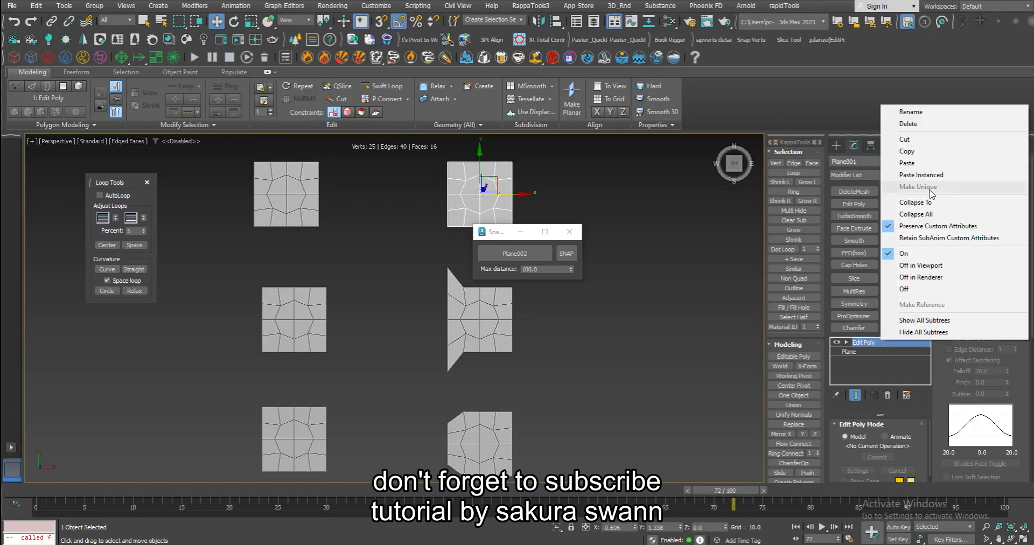
{"action": "left_click", "coordinate": [910, 200]}
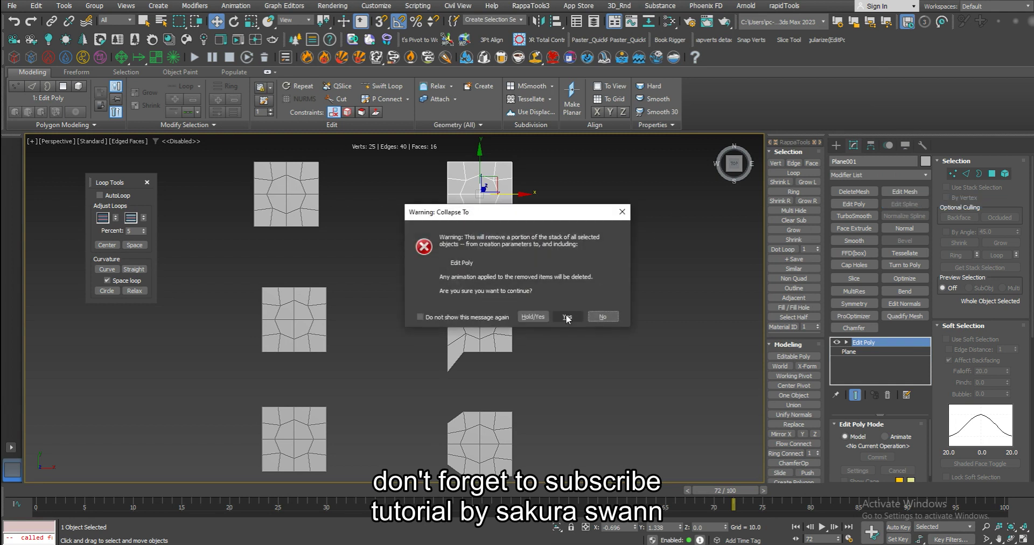
{"action": "left_click", "coordinate": [568, 317]}
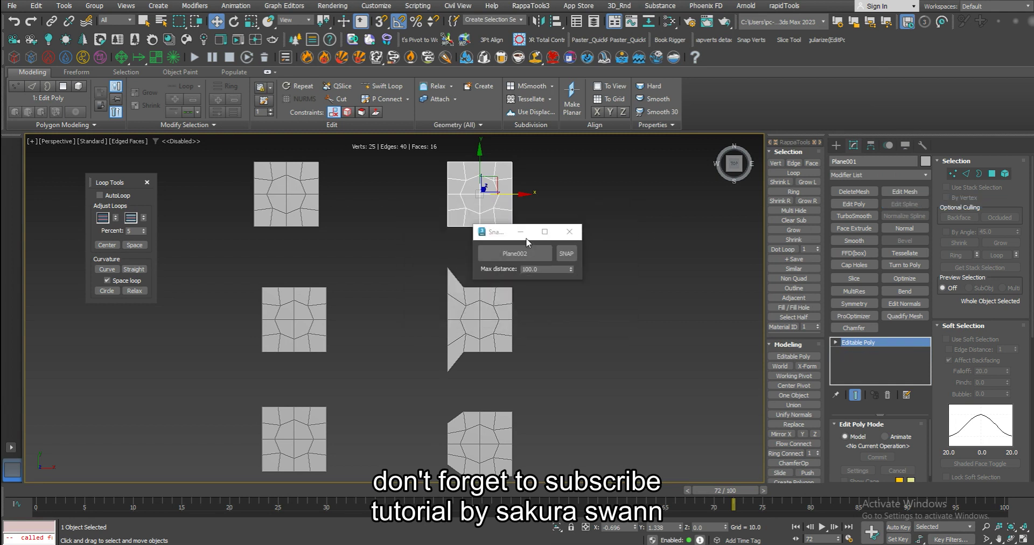
{"action": "left_click", "coordinate": [569, 231]}
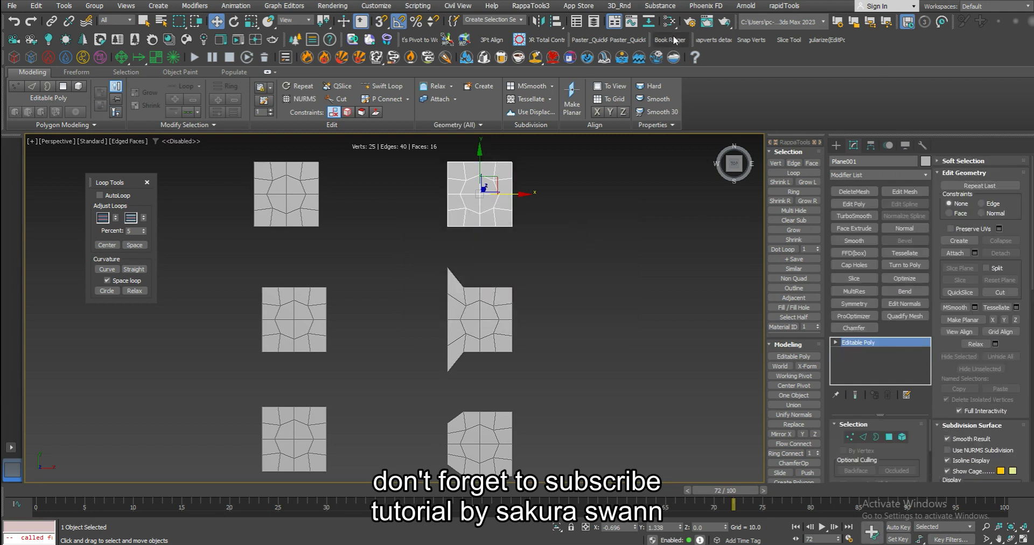
- Reopen Snap Verts and inspect its macro script in the editor before closing it
{"action": "left_click", "coordinate": [714, 41]}
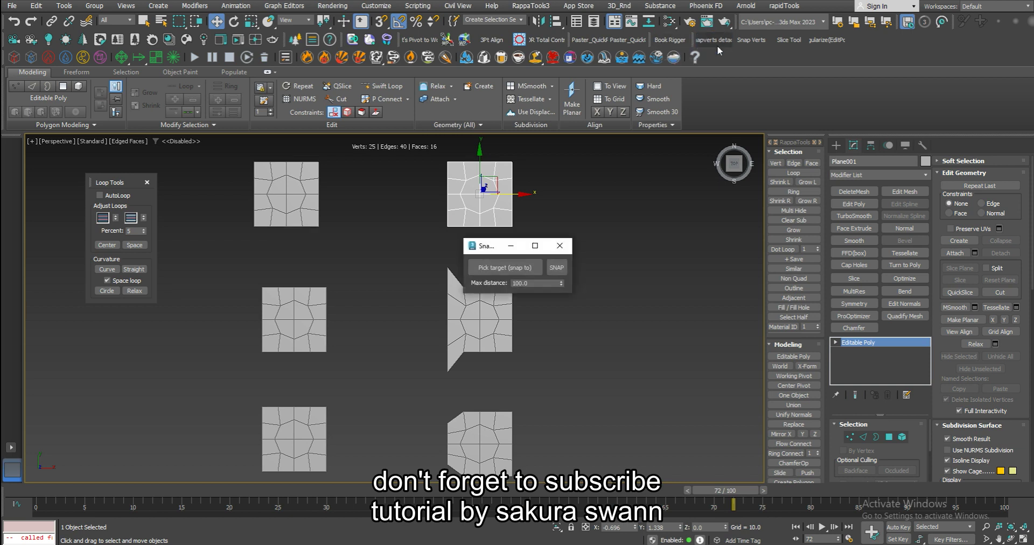
{"action": "right_click", "coordinate": [715, 41]}
{"action": "left_click", "coordinate": [739, 79]}
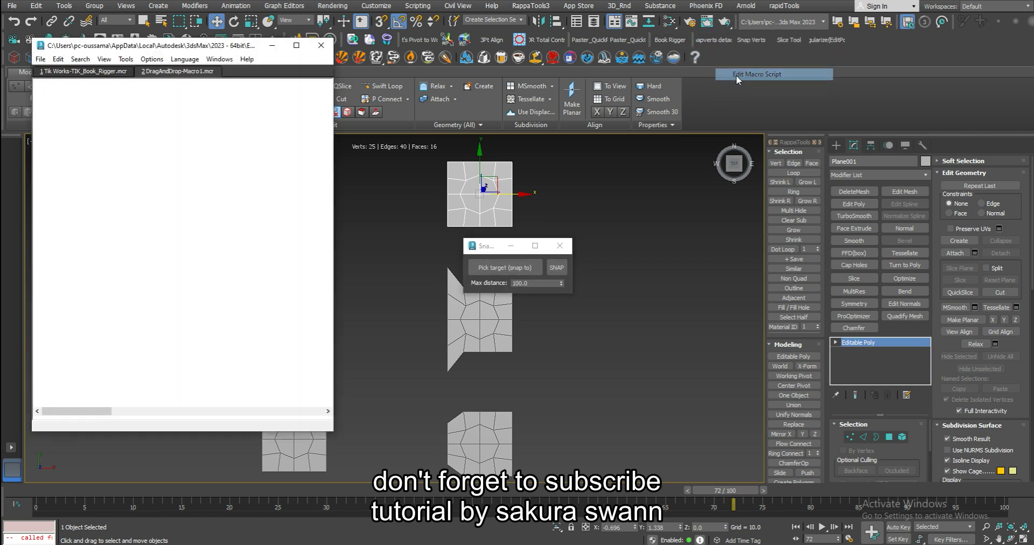
{"action": "double_click", "coordinate": [166, 115]}
{"action": "left_click", "coordinate": [317, 47]}
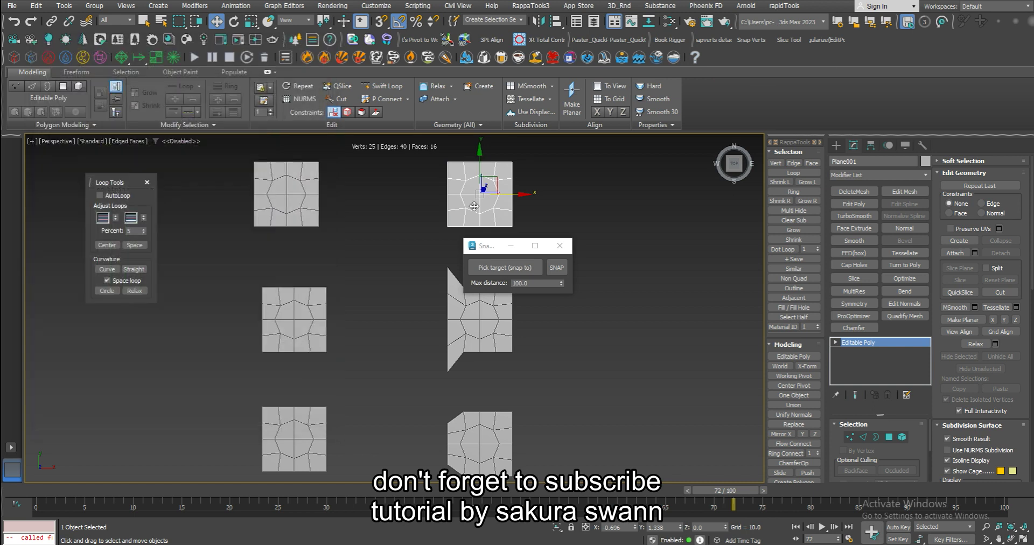
- Pick Plane002 as the Snap Verts target and try a snap
{"action": "left_click", "coordinate": [496, 267]}
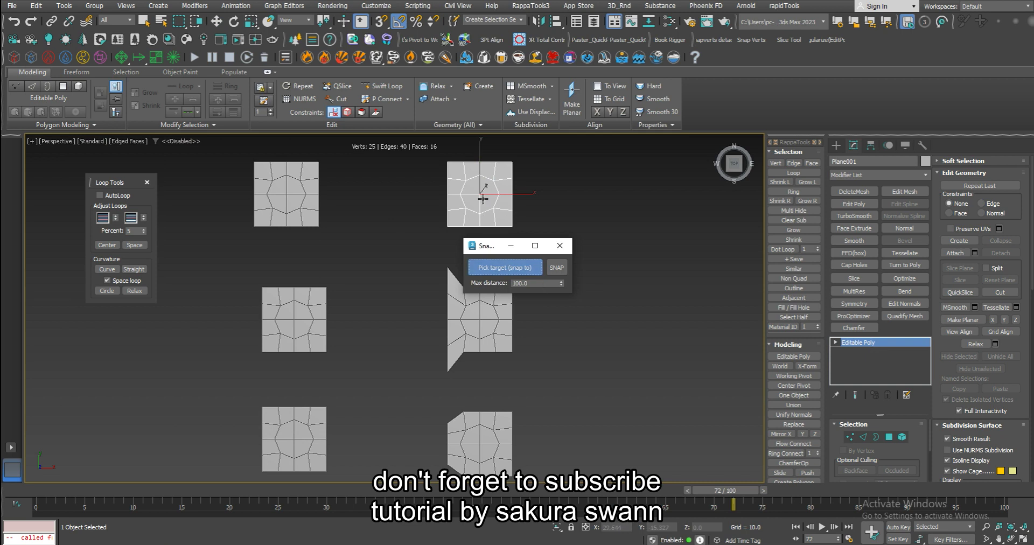
{"action": "left_click", "coordinate": [297, 190]}
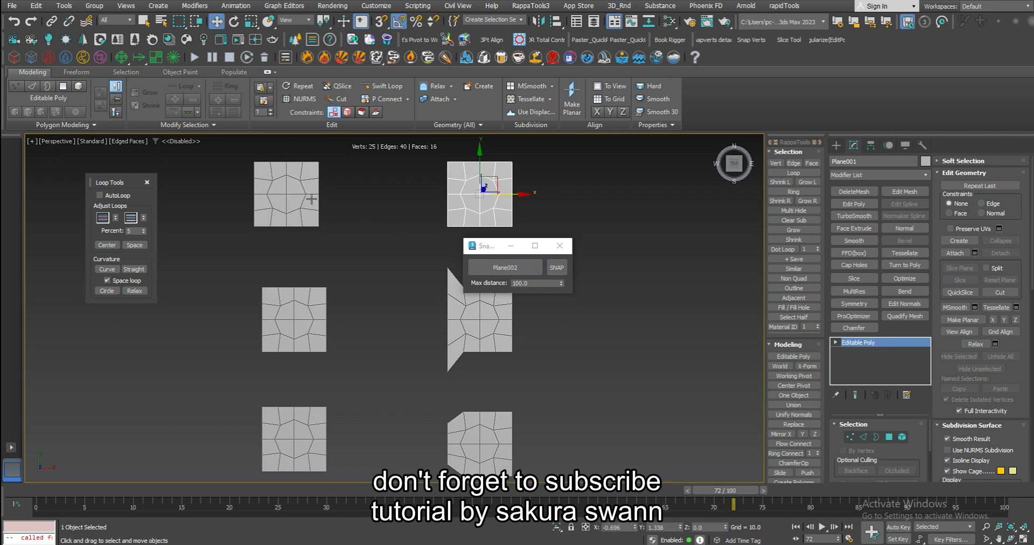
{"action": "left_click", "coordinate": [552, 266]}
{"action": "key", "text": "2"}
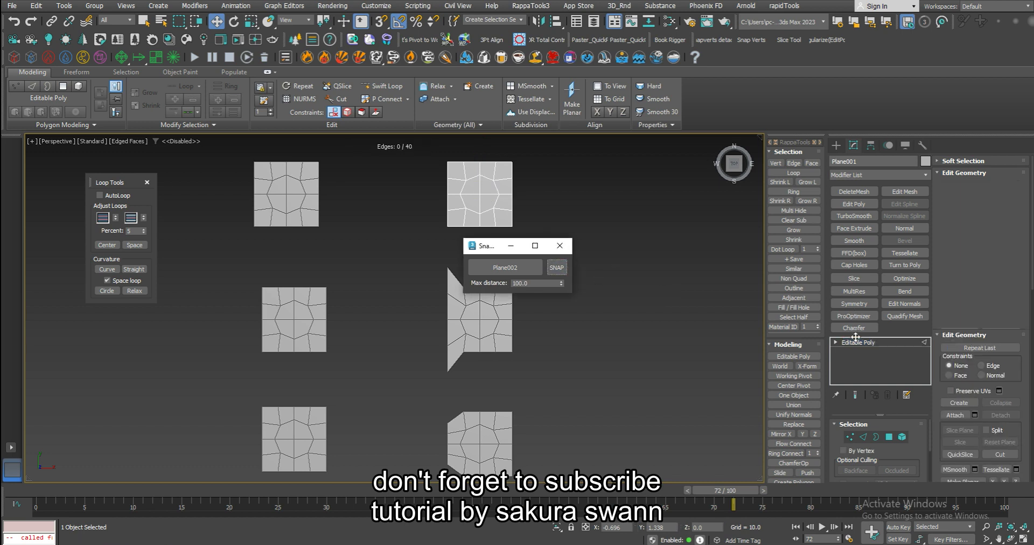
- Select the top-right plane's left border as vertices and snap them toward Plane002
{"action": "double_click", "coordinate": [447, 167]}
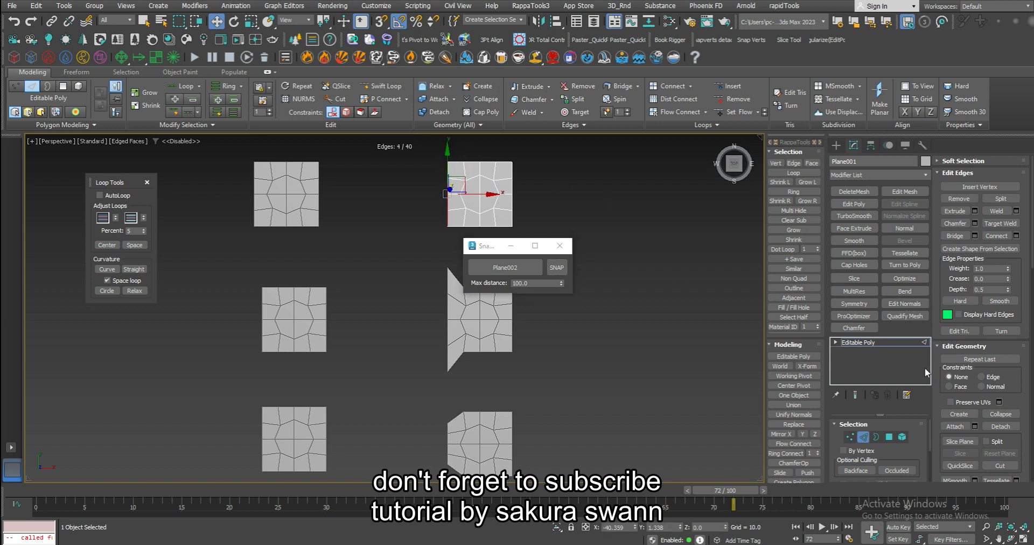
{"action": "left_click", "coordinate": [851, 432]}
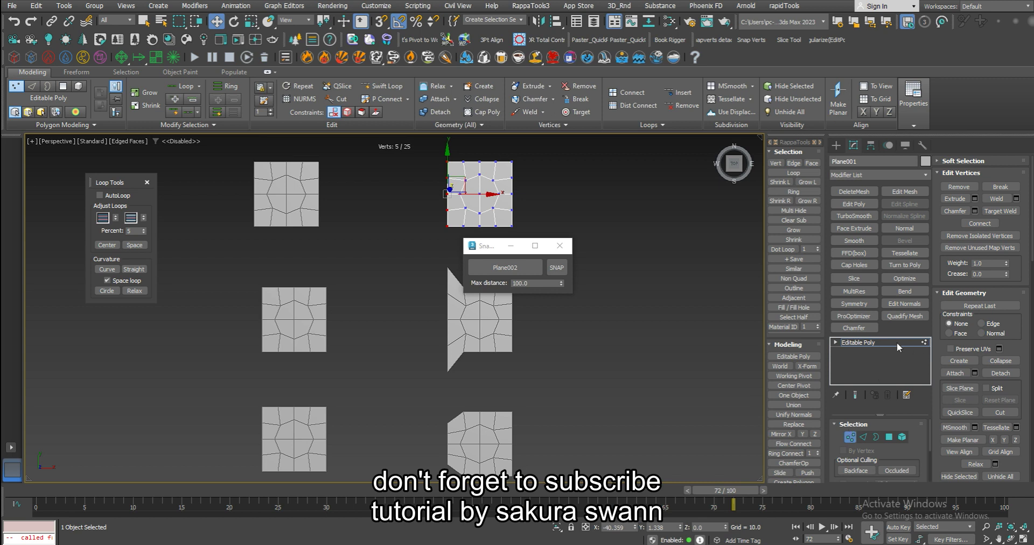
{"action": "left_click", "coordinate": [505, 267]}
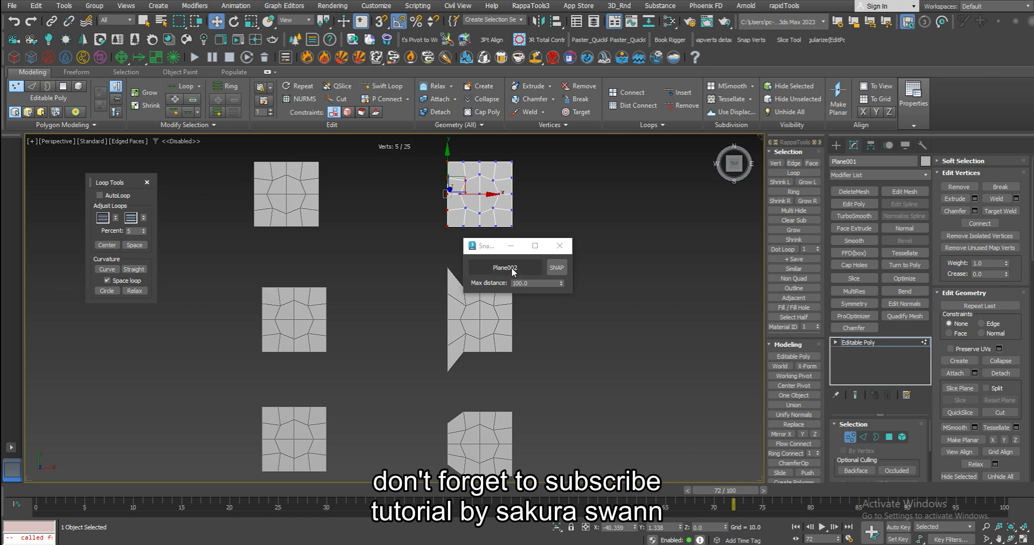
{"action": "left_click", "coordinate": [286, 187]}
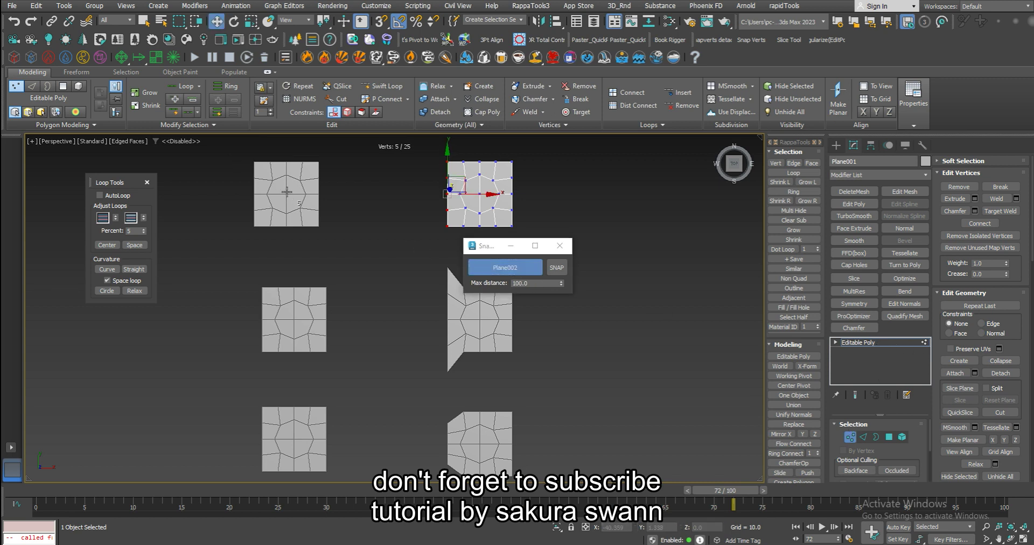
{"action": "left_click", "coordinate": [558, 269]}
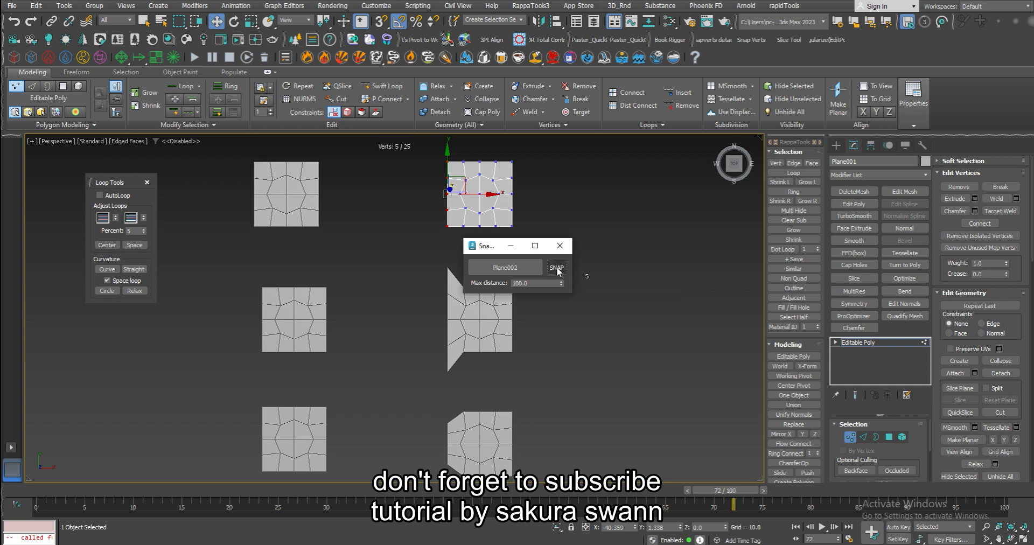
- Raise Max distance to 1000, snap the border onto Plane002, and close the dialog
{"action": "double_click", "coordinate": [538, 283]}
{"action": "type", "text": "1"}
{"action": "type", "text": "0"}
{"action": "left_click", "coordinate": [564, 270]}
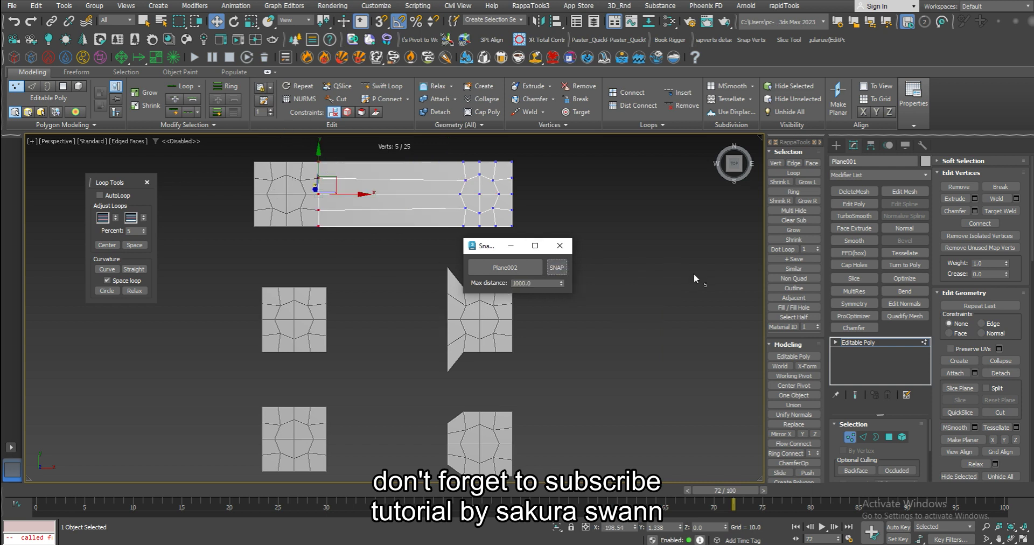
{"action": "left_click_drag", "start_coordinate": [538, 286], "coordinate": [460, 273]}
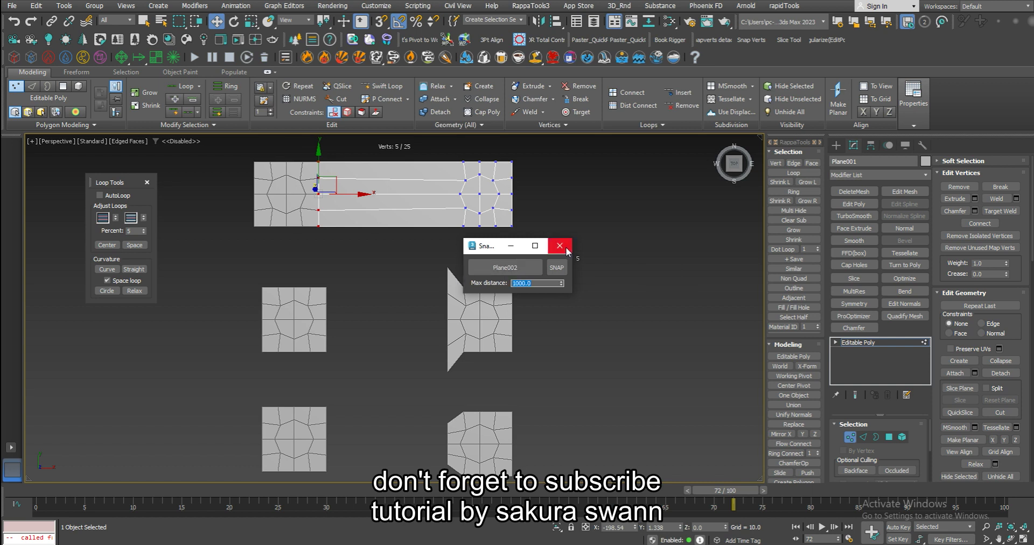
{"action": "left_click", "coordinate": [888, 343]}
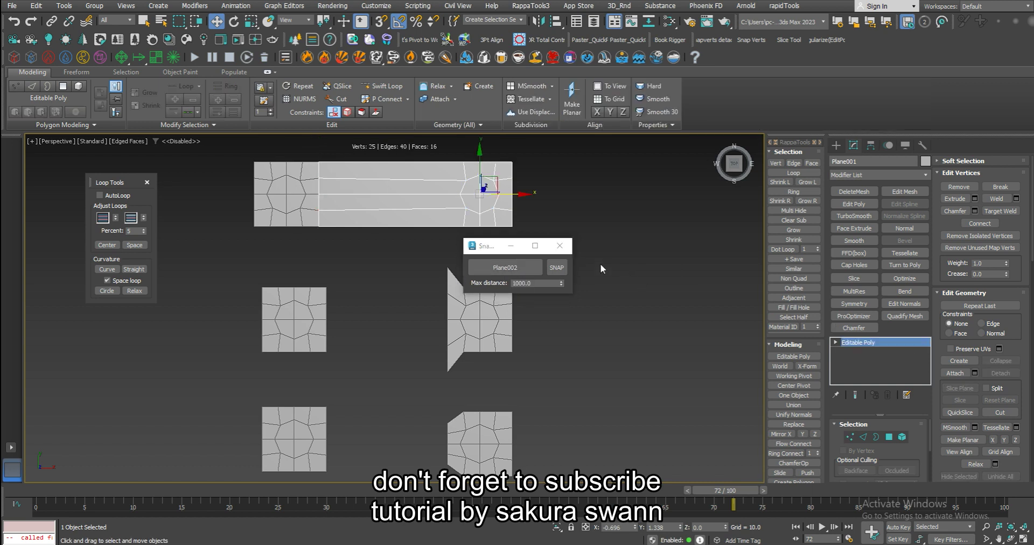
{"action": "left_click", "coordinate": [560, 246]}
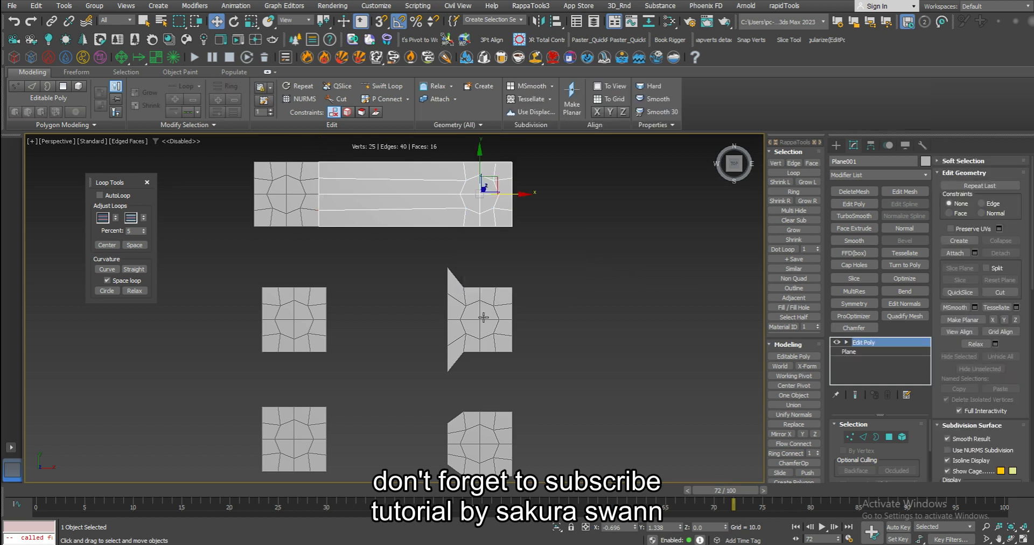
- Collapse Plane003's Edit Poly modifier into an Editable Poly and reopen Snap Verts
{"action": "left_click", "coordinate": [501, 318]}
{"action": "right_click", "coordinate": [872, 341]}
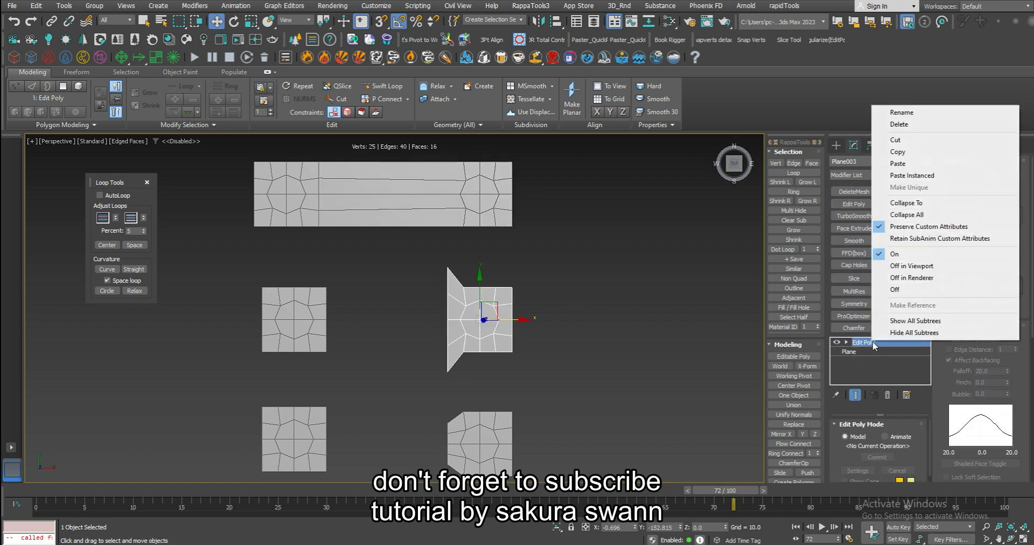
{"action": "left_click", "coordinate": [895, 203]}
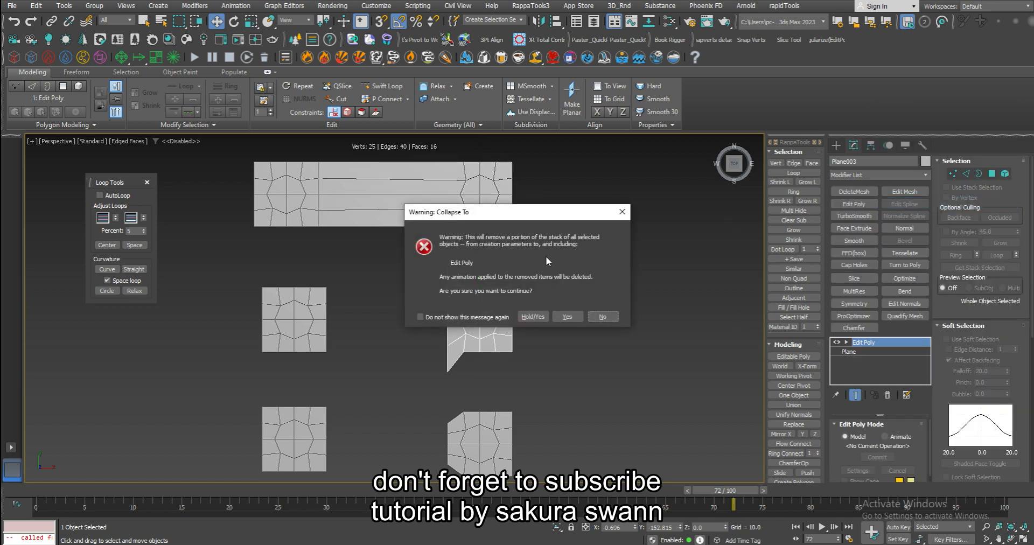
{"action": "left_click", "coordinate": [565, 316]}
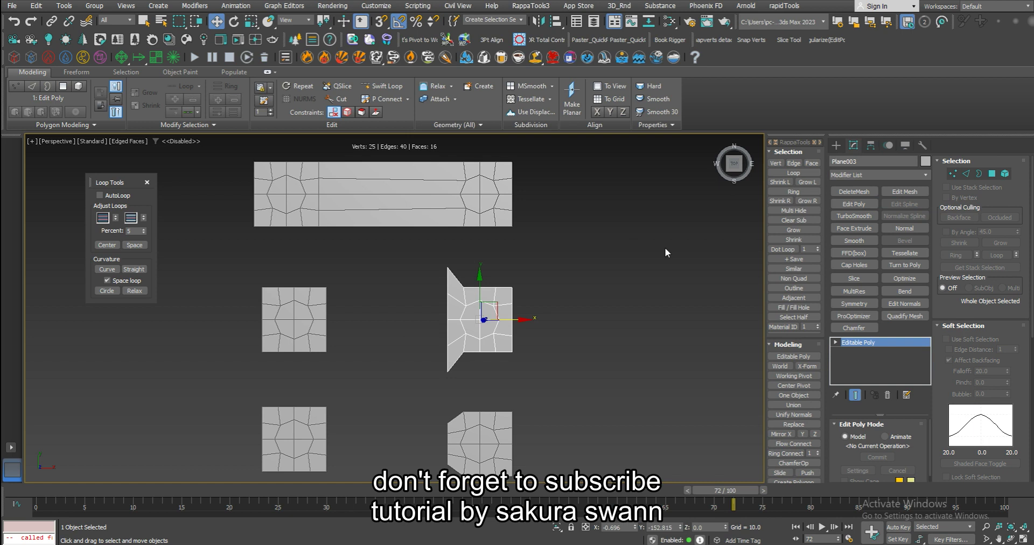
{"action": "left_click", "coordinate": [728, 41]}
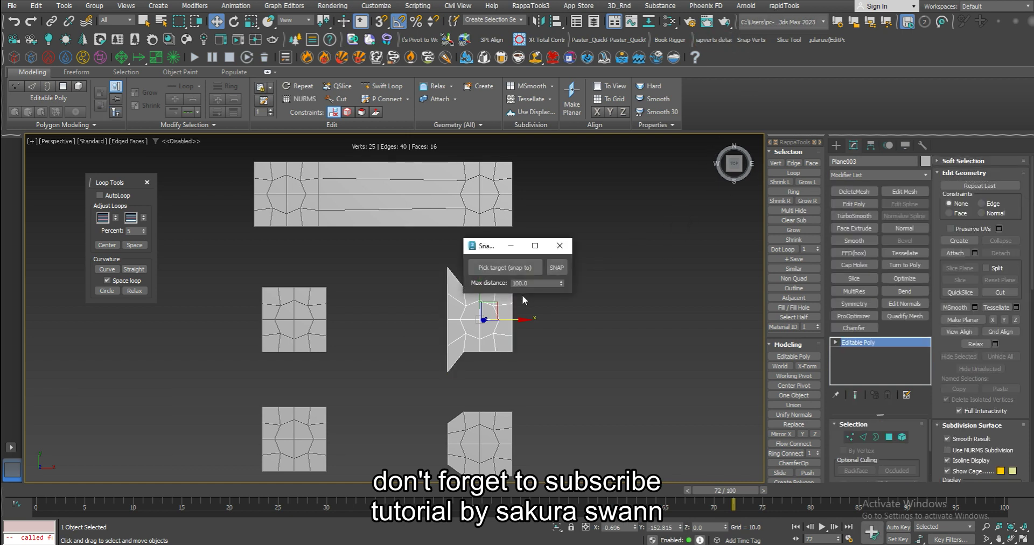
- Snap Plane003's border vertices onto Plane004 after increasing the max distance
{"action": "key", "text": "2"}
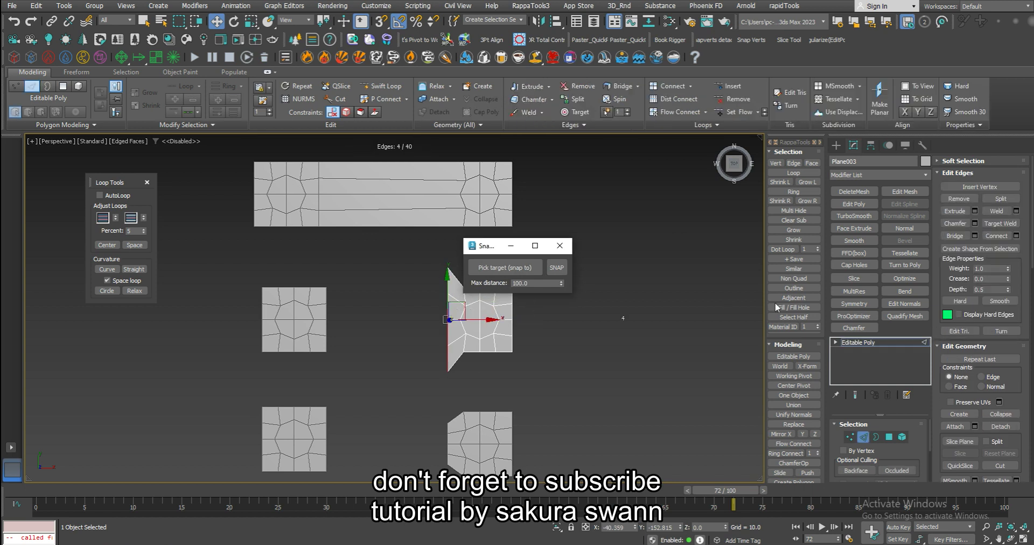
{"action": "left_click", "coordinate": [848, 437]}
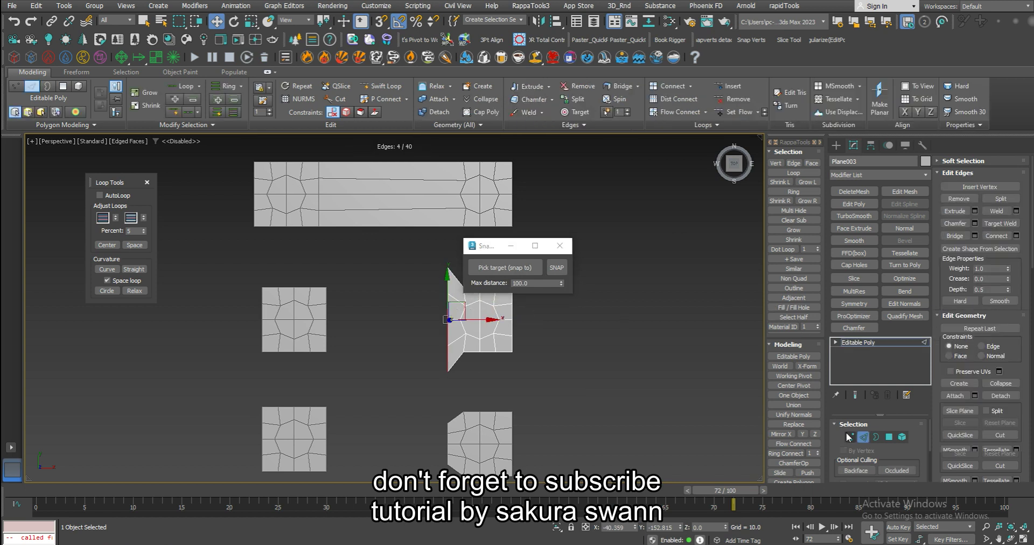
{"action": "left_click", "coordinate": [505, 268]}
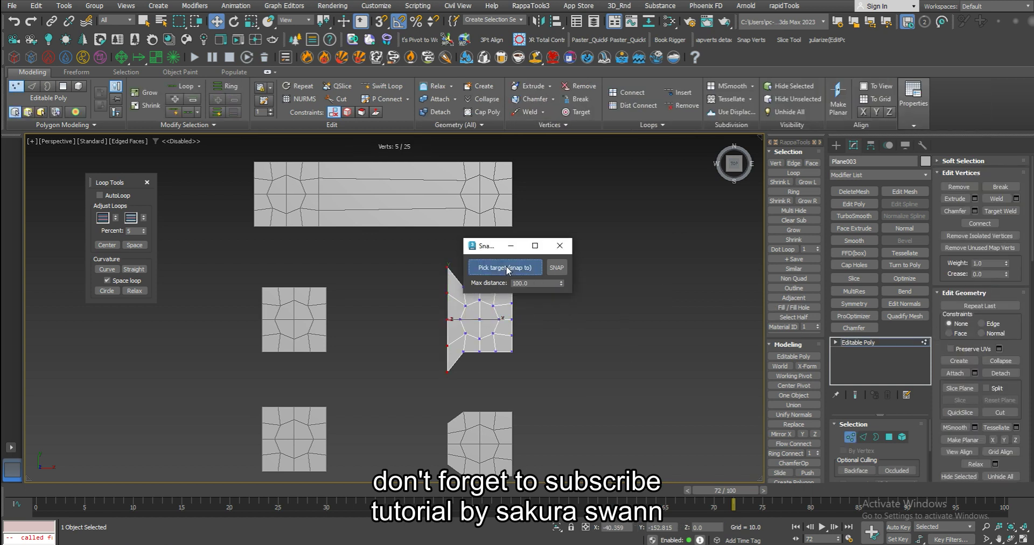
{"action": "left_click", "coordinate": [318, 307]}
{"action": "left_click", "coordinate": [558, 269]}
{"action": "key", "text": "Tab"}
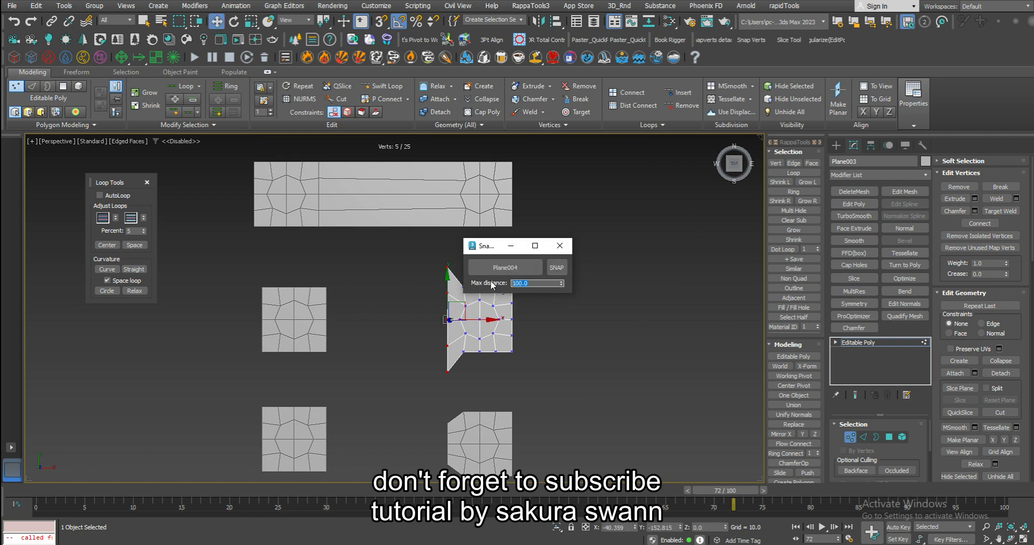
{"action": "type", "text": "100"}
{"action": "left_click", "coordinate": [557, 268]}
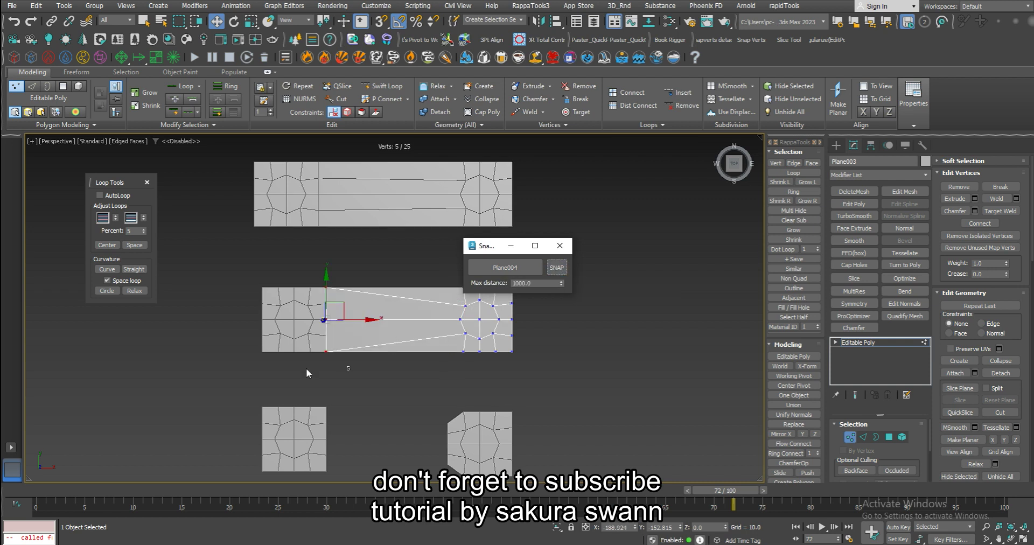
- Browse the Vertices and Loops slide-outs and switch to Edge level with the converging edges selected
{"action": "scroll", "coordinate": [317, 326], "scroll_direction": "up", "scroll_amount": 6}
{"action": "scroll", "coordinate": [323, 314], "scroll_direction": "down", "scroll_amount": 4}
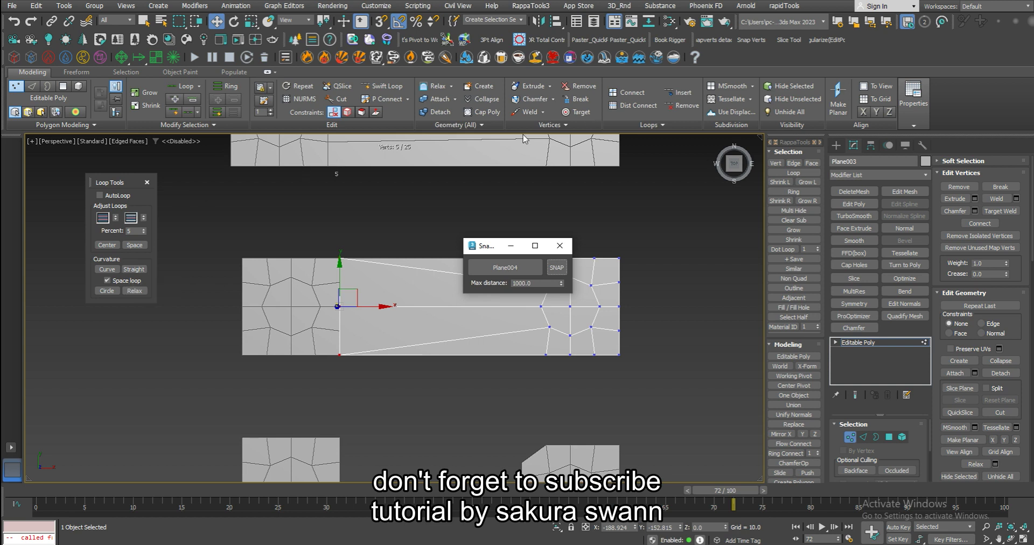
{"action": "left_click", "coordinate": [555, 126]}
{"action": "left_click", "coordinate": [631, 128]}
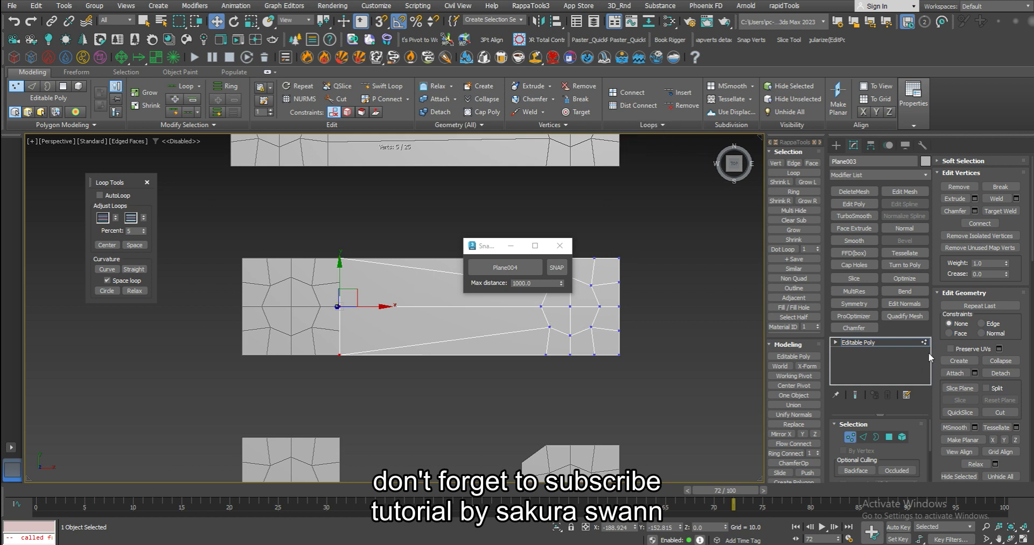
{"action": "left_click", "coordinate": [863, 438]}
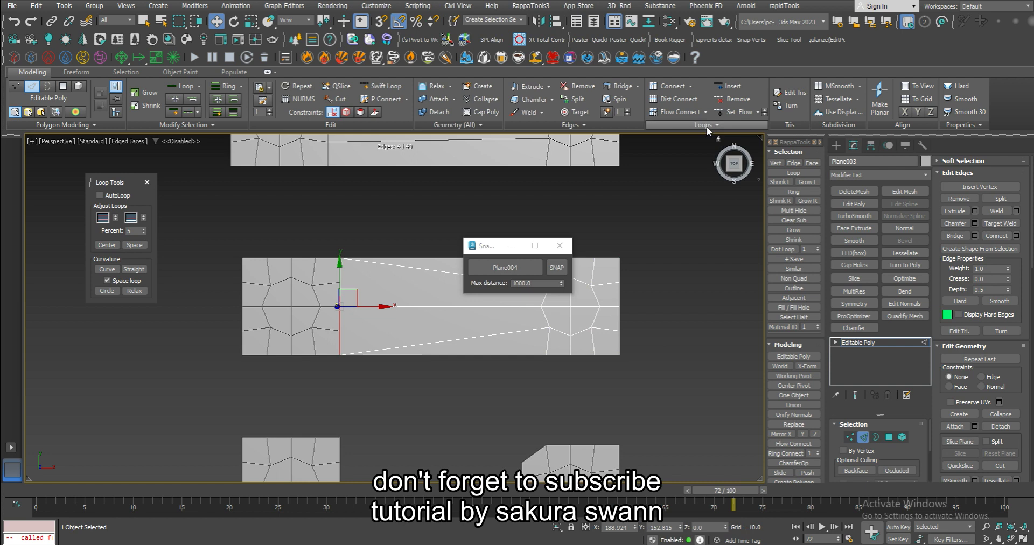
- Space the strip's converging edges evenly with Loop Tools Space
{"action": "left_click", "coordinate": [706, 126]}
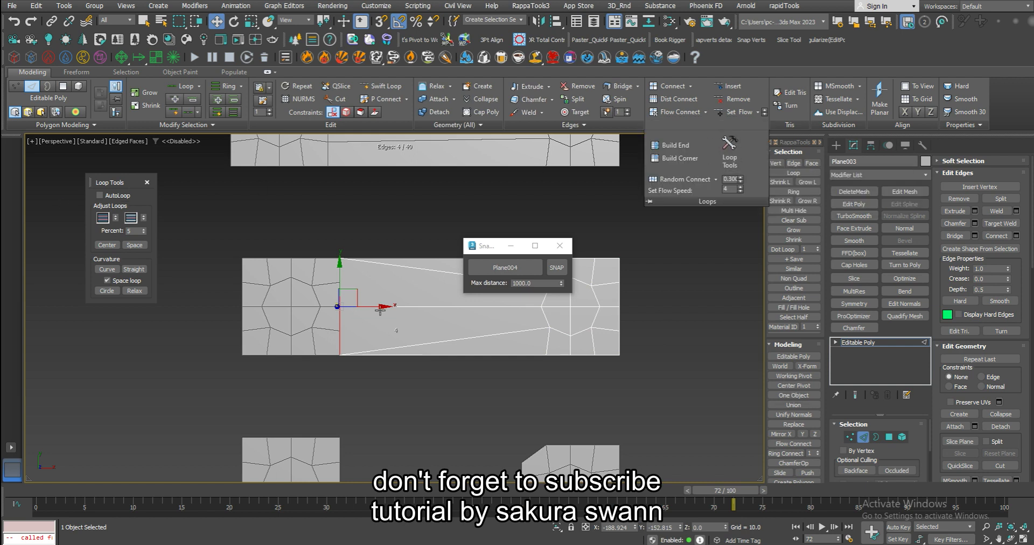
{"action": "left_click", "coordinate": [135, 246]}
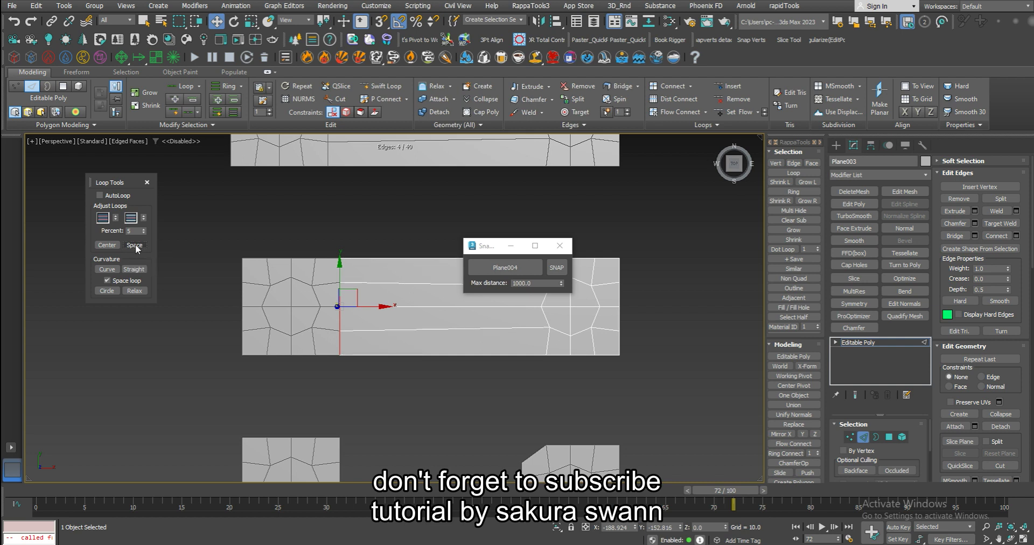
{"action": "scroll", "coordinate": [337, 286], "scroll_direction": "up", "scroll_amount": 4}
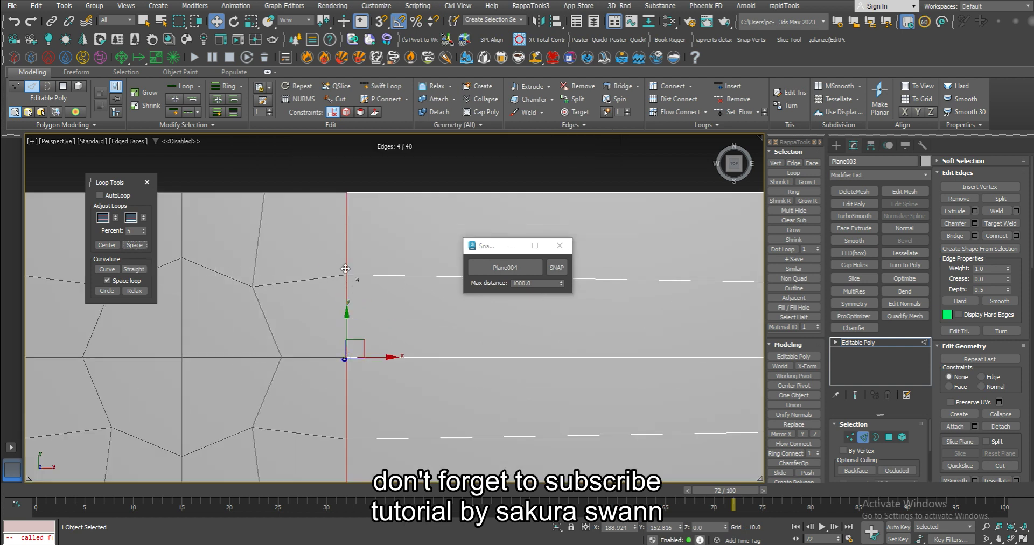
{"action": "scroll", "coordinate": [345, 270], "scroll_direction": "down", "scroll_amount": 5}
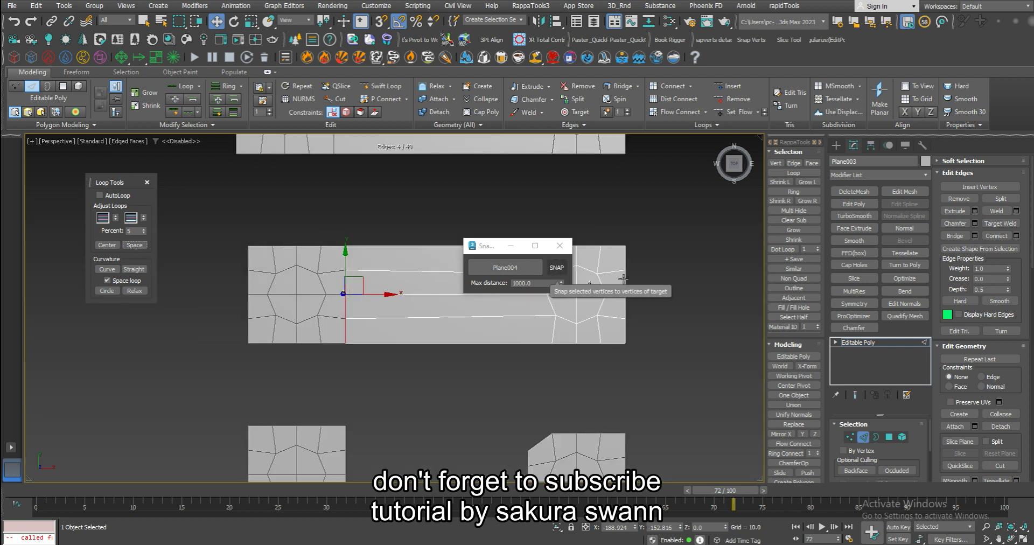
- Re-snap the strip's end vertices to Plane004 and select the octagon plane
{"action": "left_click", "coordinate": [550, 270]}
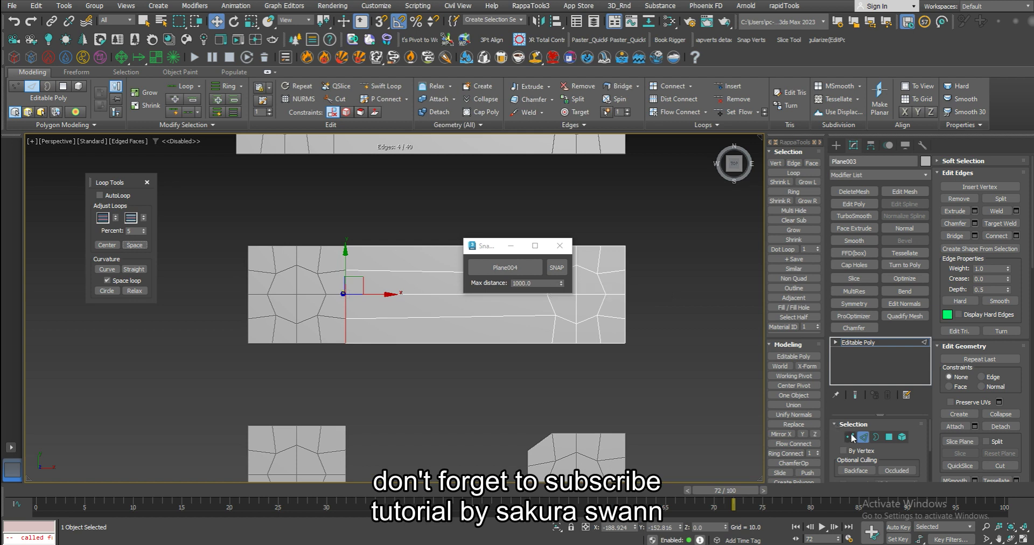
{"action": "left_click", "coordinate": [557, 269]}
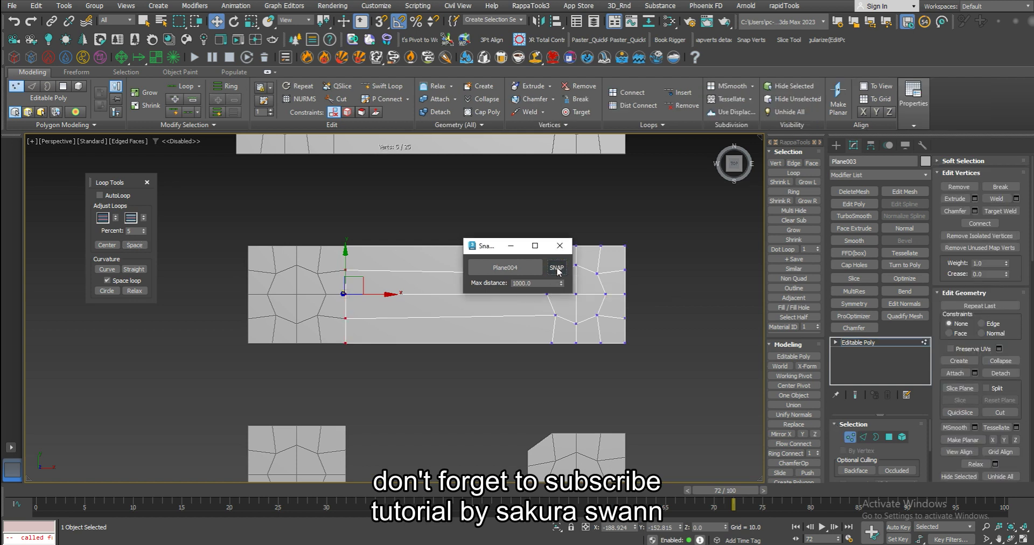
{"action": "scroll", "coordinate": [346, 293], "scroll_direction": "up", "scroll_amount": 2}
{"action": "scroll", "coordinate": [314, 266], "scroll_direction": "up", "scroll_amount": 3}
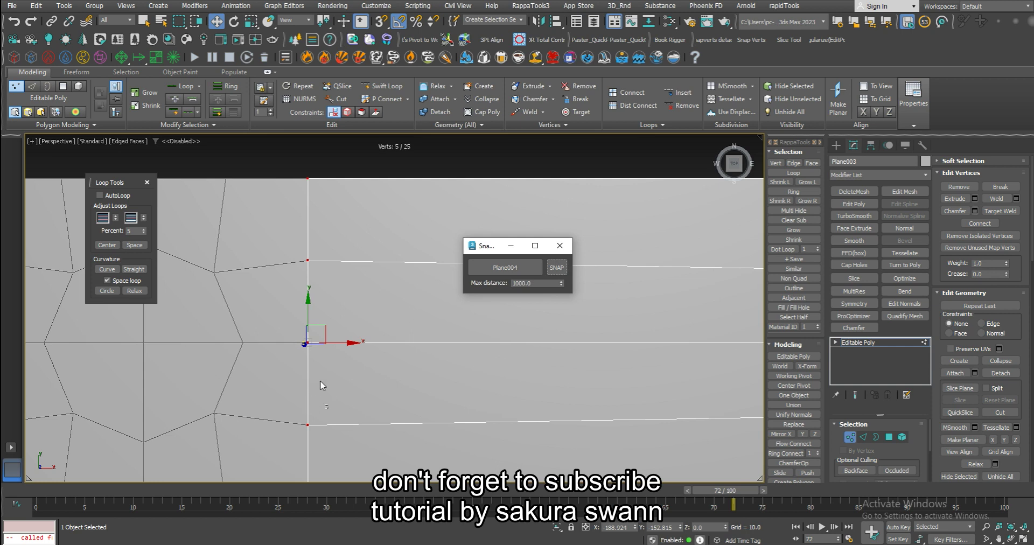
{"action": "scroll", "coordinate": [321, 386], "scroll_direction": "down", "scroll_amount": 2}
{"action": "scroll", "coordinate": [321, 385], "scroll_direction": "down", "scroll_amount": 3}
{"action": "scroll", "coordinate": [321, 385], "scroll_direction": "down", "scroll_amount": 3}
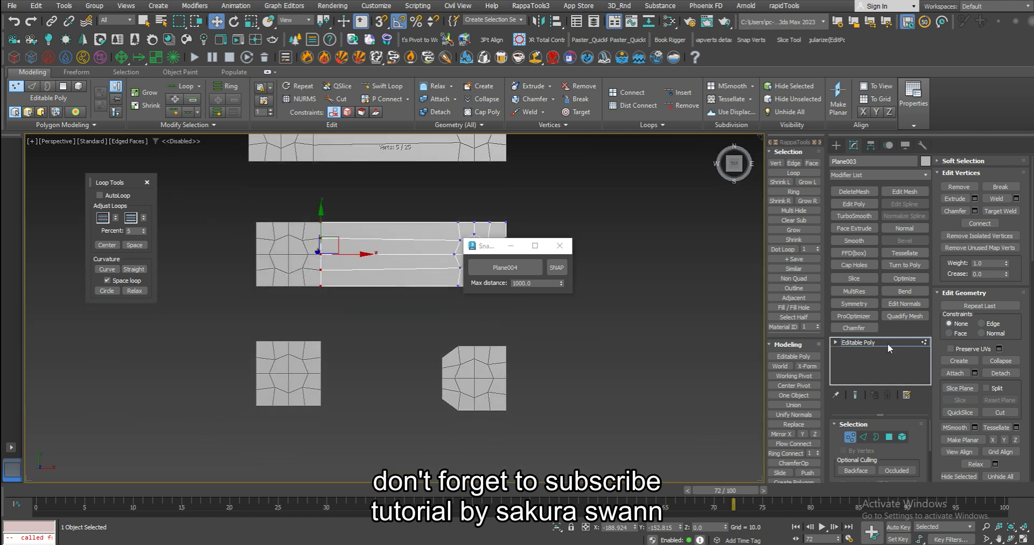
{"action": "left_click", "coordinate": [475, 375]}
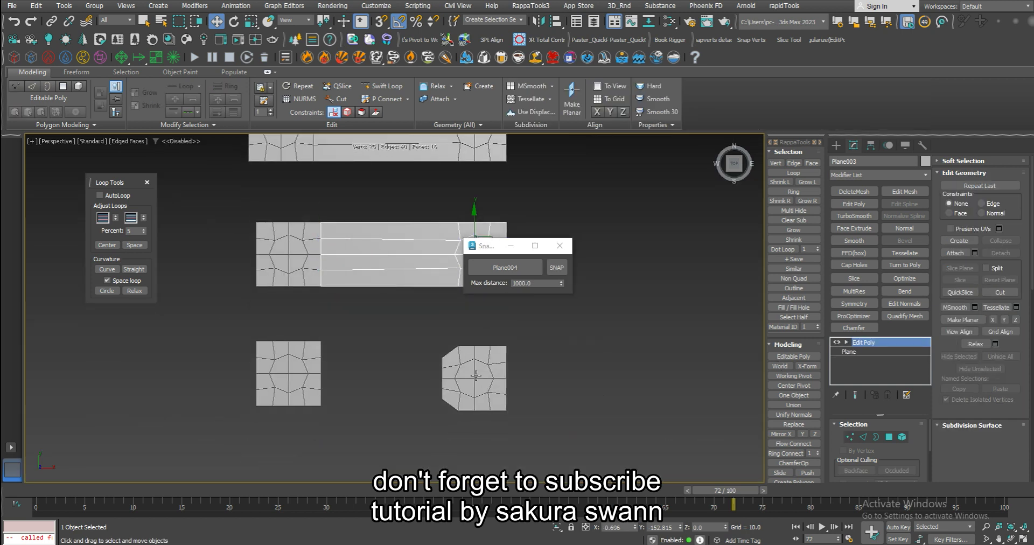
- Collapse the octagon plane's Edit Poly modifier into an Editable Poly, back at Edge level
{"action": "scroll", "coordinate": [435, 384], "scroll_direction": "up", "scroll_amount": 3}
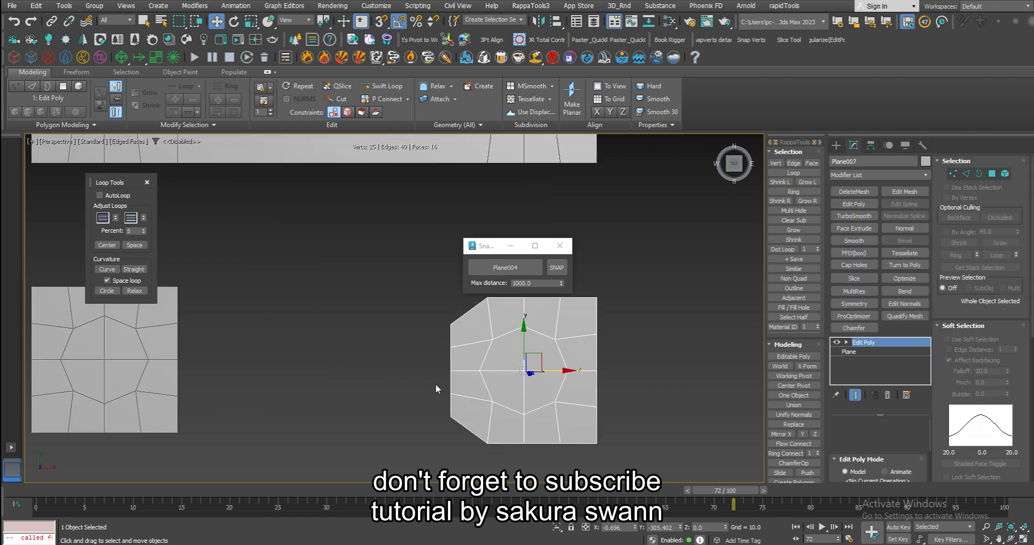
{"action": "key", "text": "2"}
{"action": "double_click", "coordinate": [452, 380]}
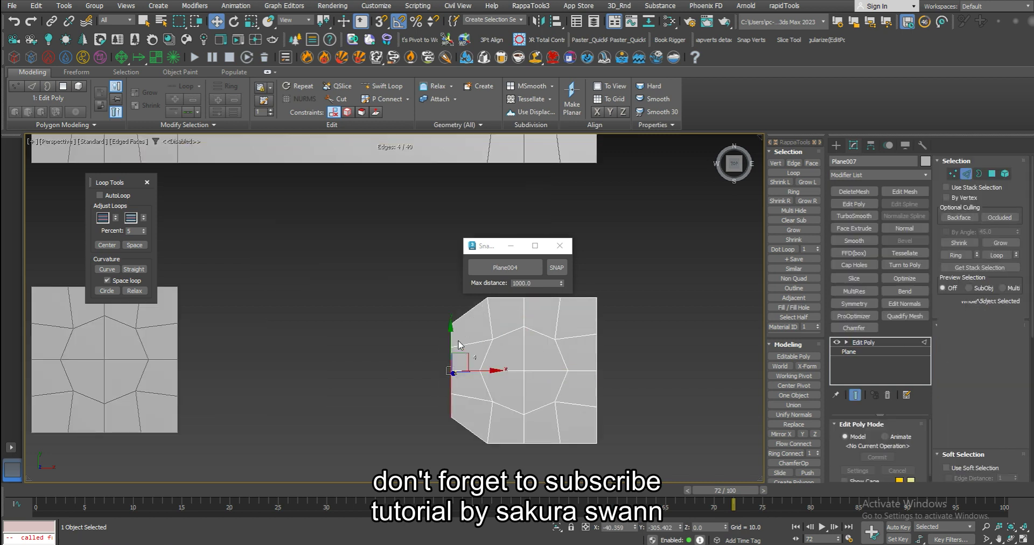
{"action": "right_click", "coordinate": [868, 343]}
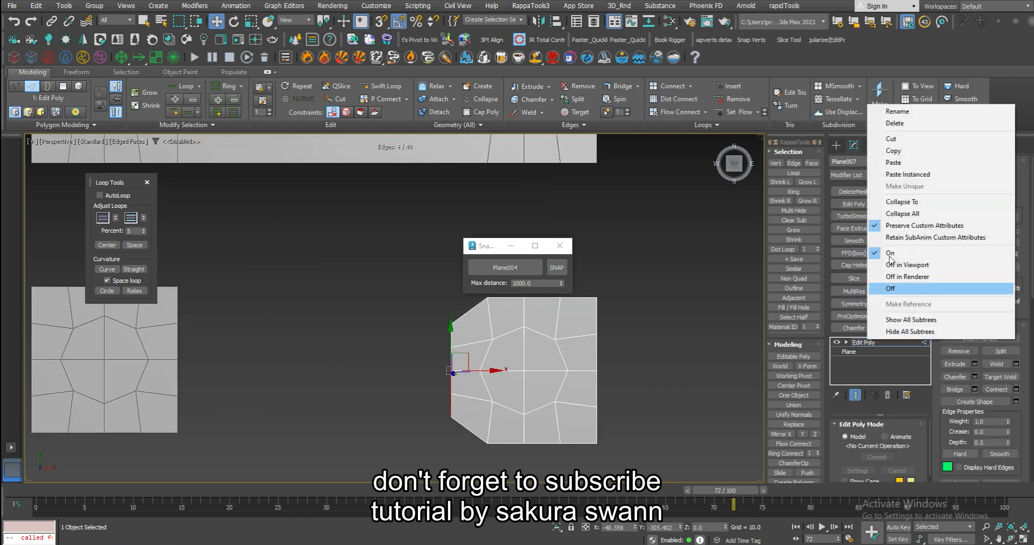
{"action": "left_click", "coordinate": [900, 202]}
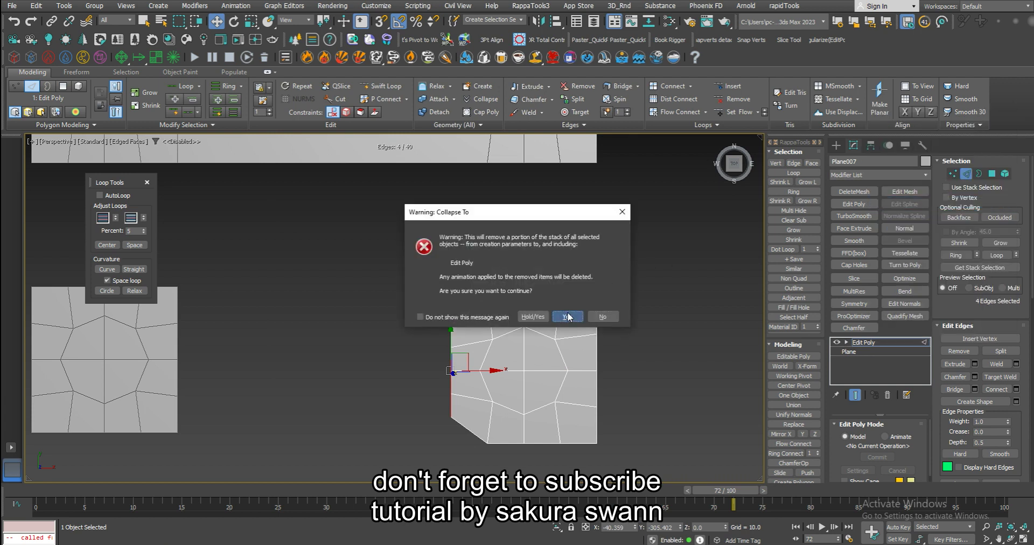
{"action": "left_click", "coordinate": [568, 317]}
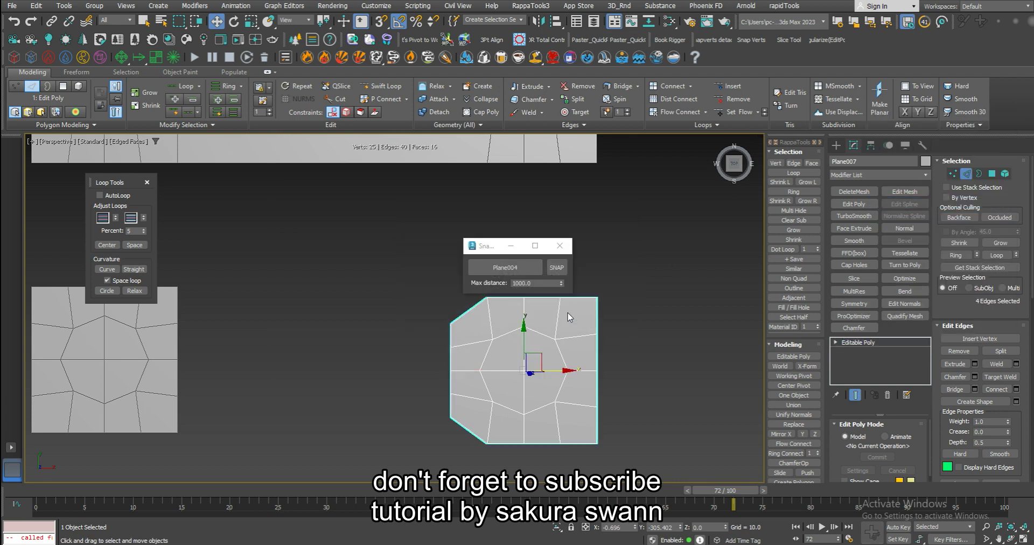
{"action": "key", "text": "2"}
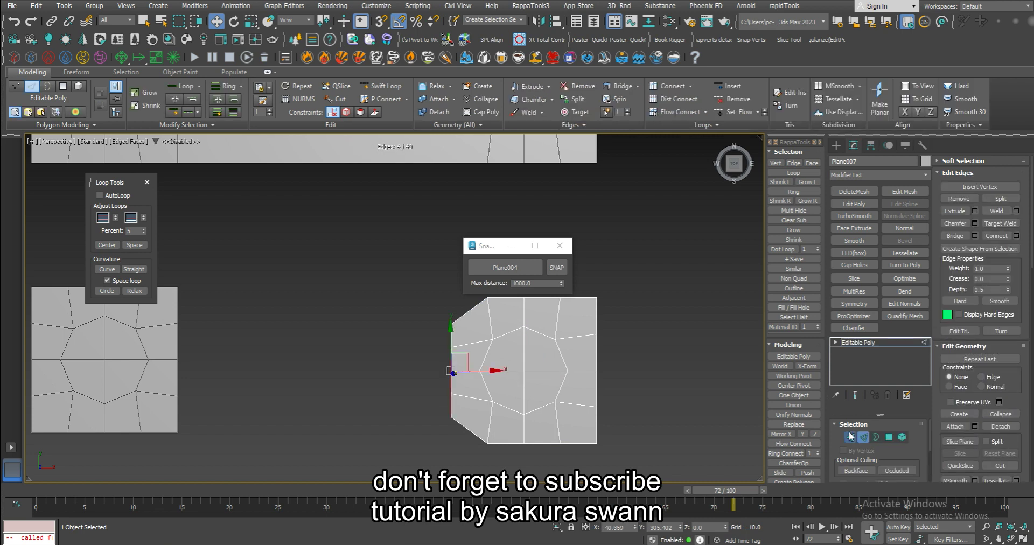
- Snap Plane007's left-border vertices onto Plane006 and relax the stretched edges
{"action": "left_click", "coordinate": [851, 437]}
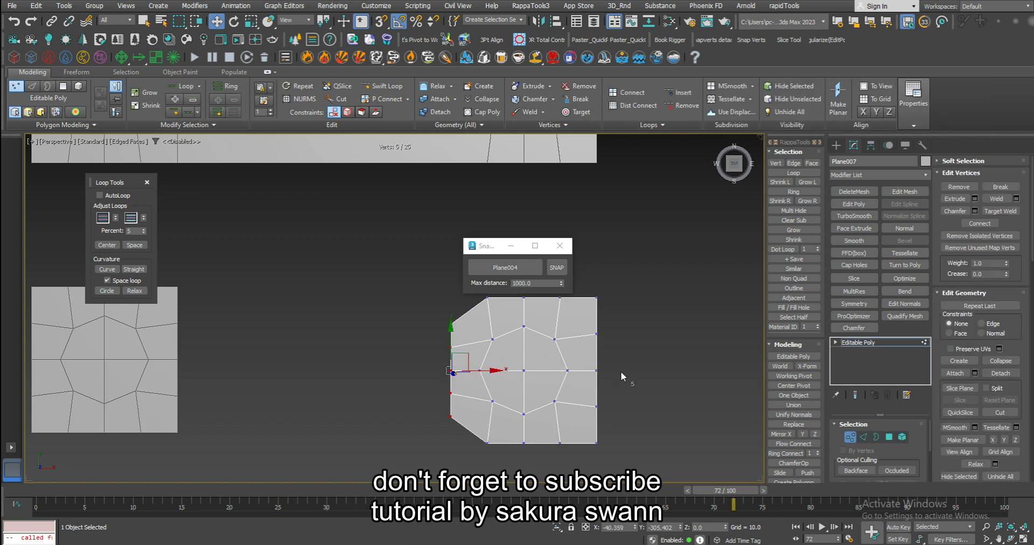
{"action": "left_click", "coordinate": [509, 267]}
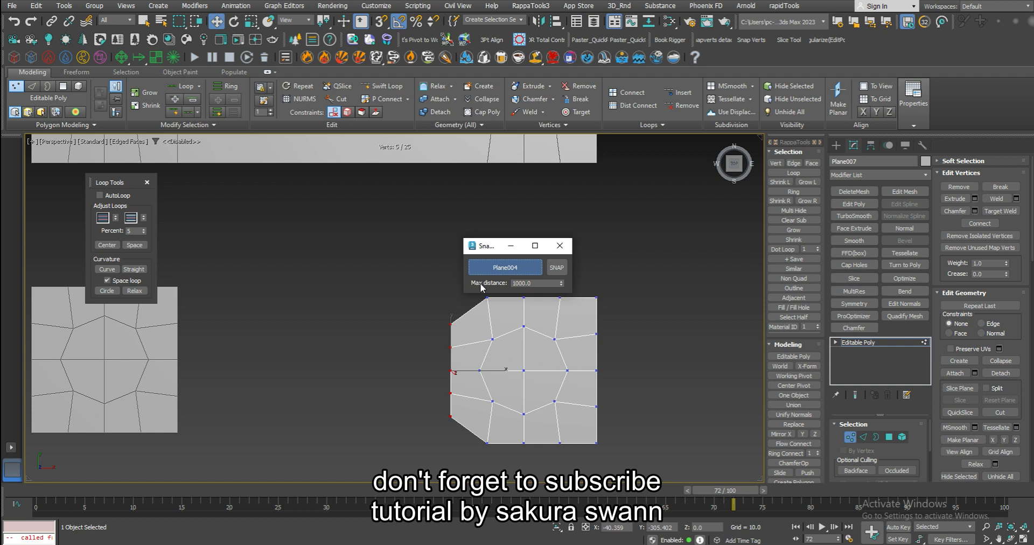
{"action": "left_click", "coordinate": [166, 344]}
{"action": "middle_click_drag", "start_coordinate": [364, 334], "coordinate": [460, 317]}
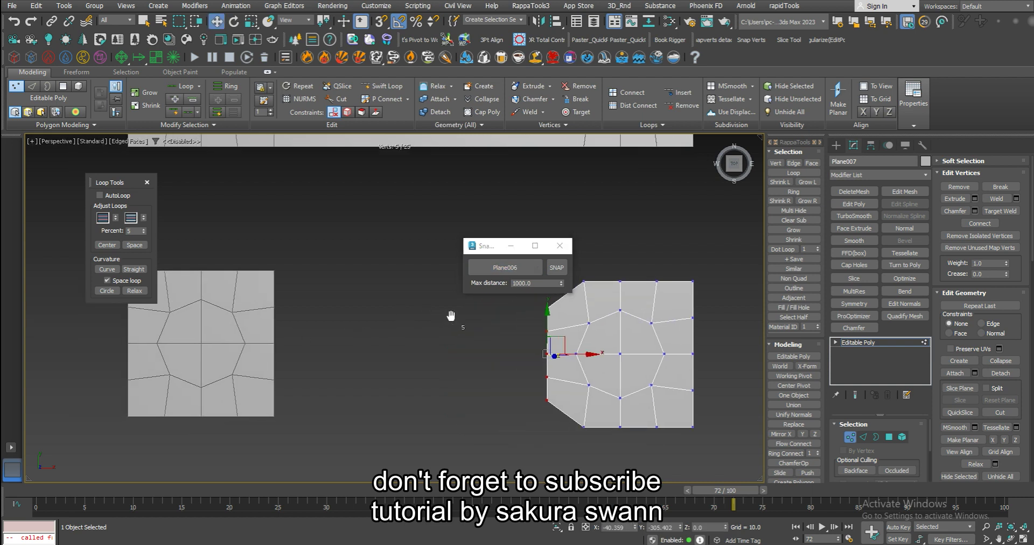
{"action": "left_click", "coordinate": [557, 267]}
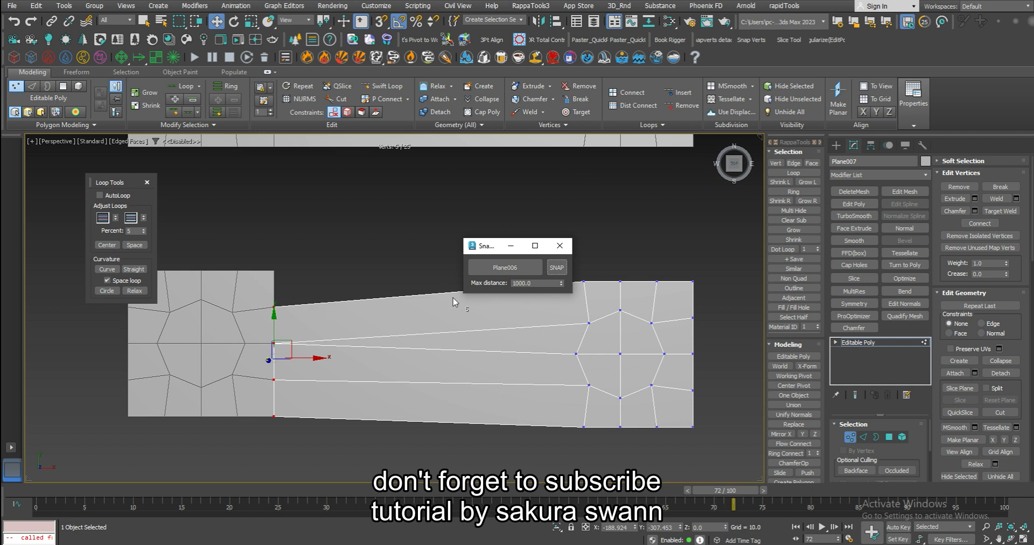
{"action": "left_click", "coordinate": [134, 290]}
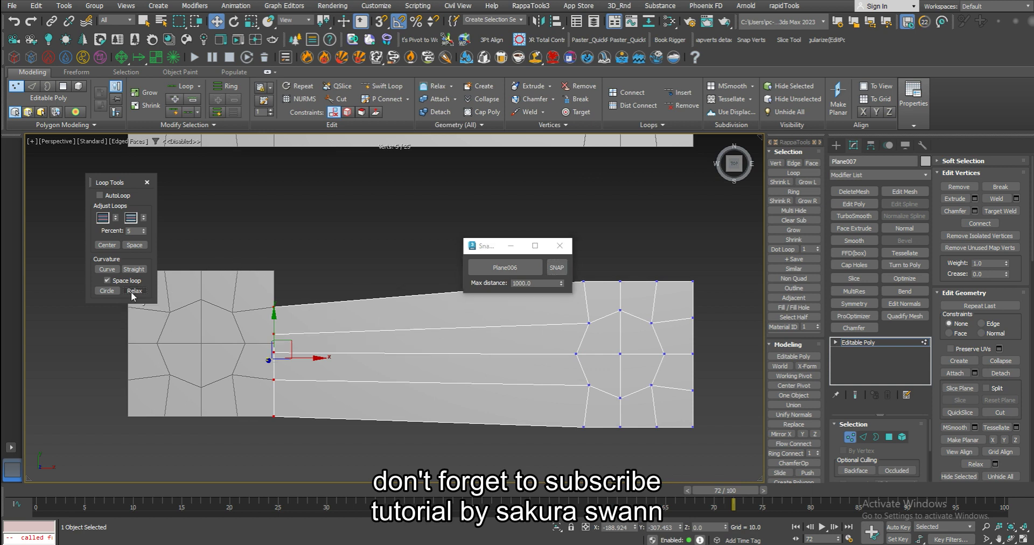
- Alternate snapping the border vertices to Plane006 with relaxing and spacing the edge loops
{"action": "left_click", "coordinate": [557, 267]}
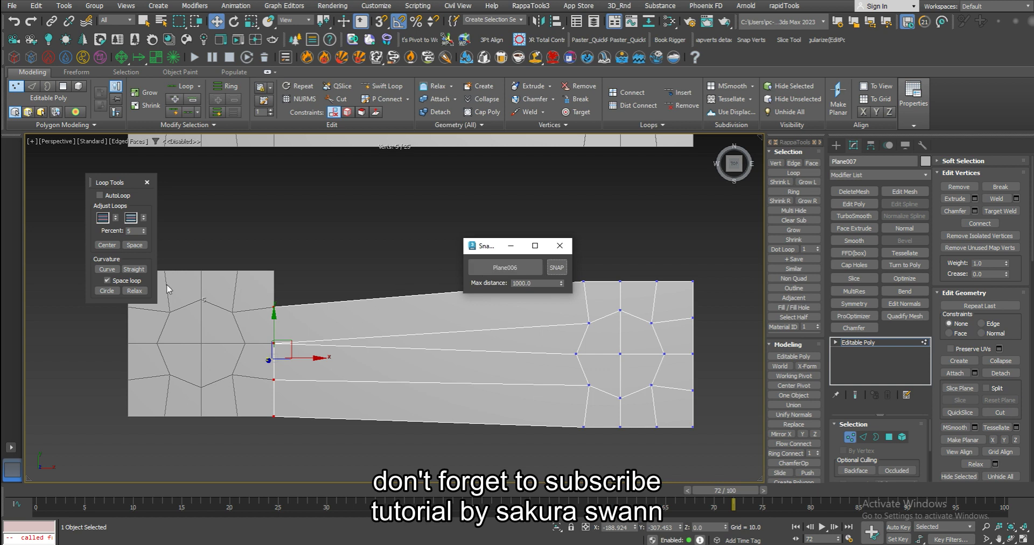
{"action": "left_click", "coordinate": [142, 293]}
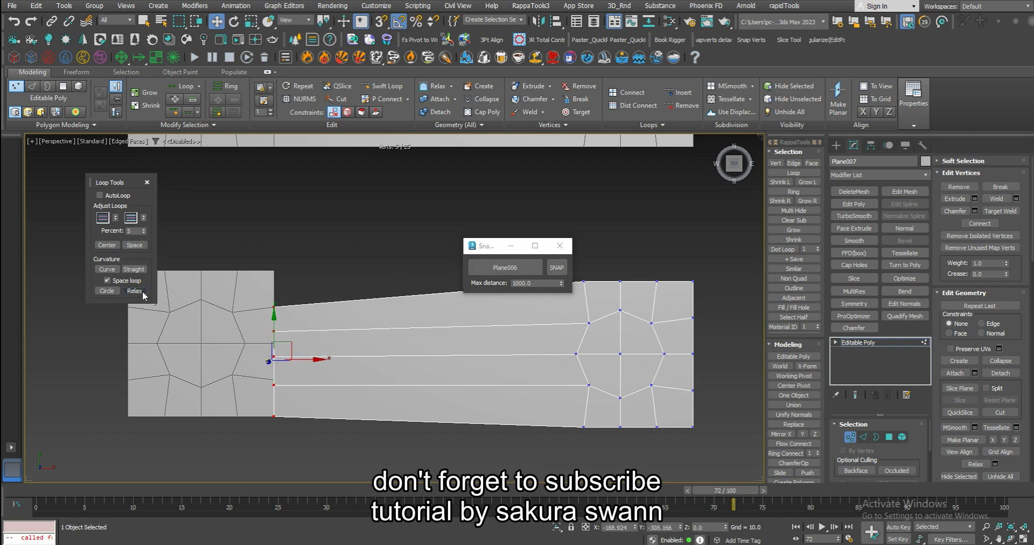
{"action": "left_click", "coordinate": [143, 293]}
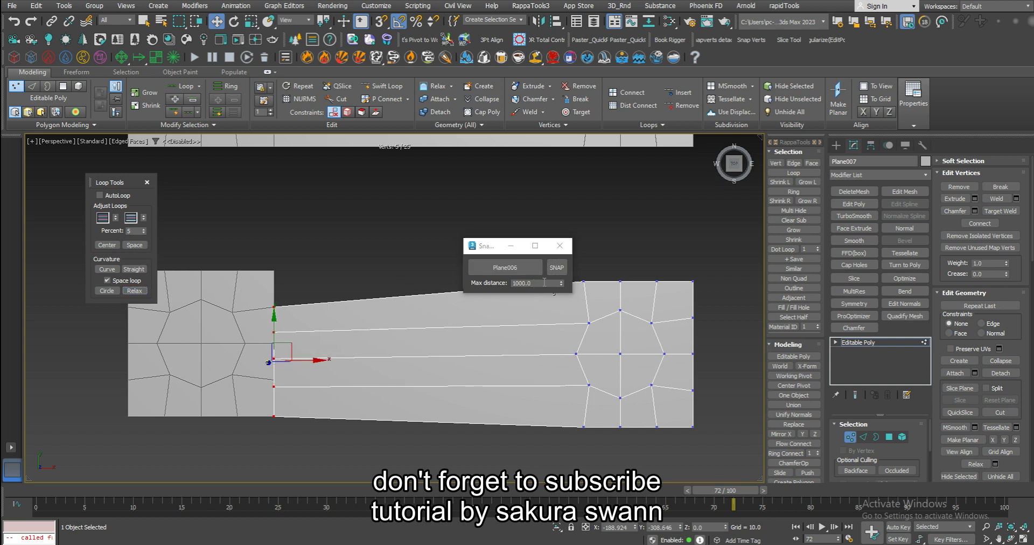
{"action": "left_click", "coordinate": [557, 268]}
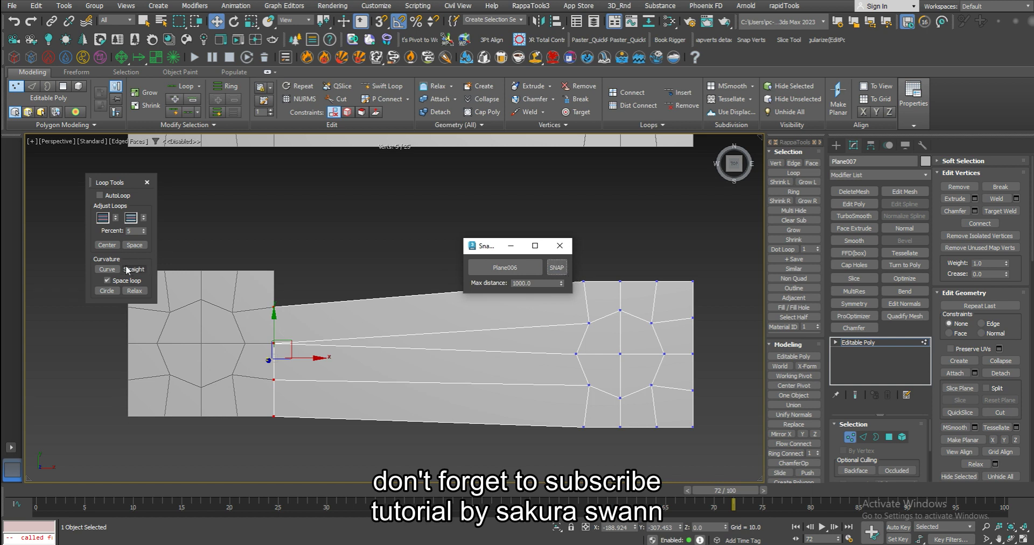
{"action": "left_click", "coordinate": [133, 245]}
{"action": "left_click", "coordinate": [133, 245]}
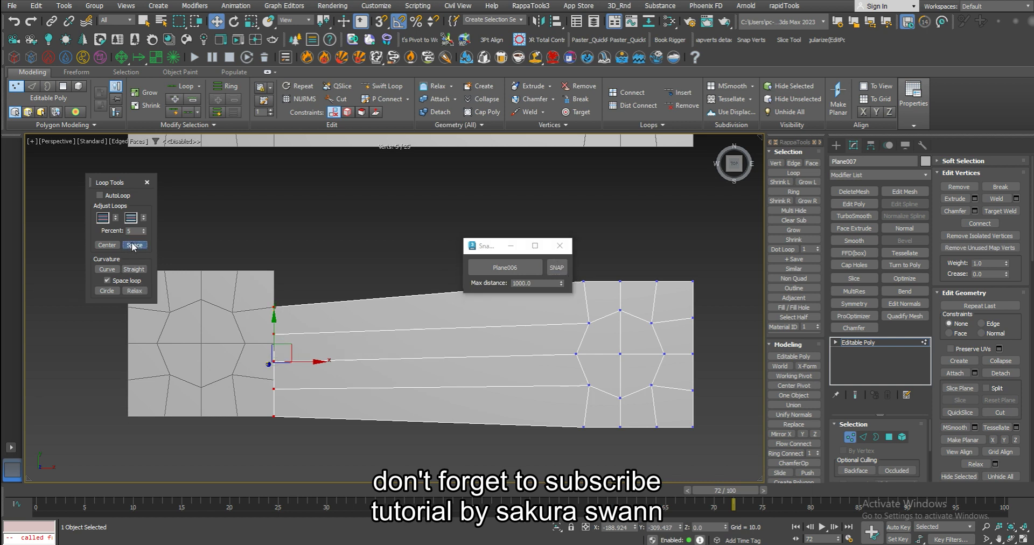
- Space the middle loops, shift the left-border vertices right along X, and re-snap to Plane006
{"action": "left_click", "coordinate": [549, 272]}
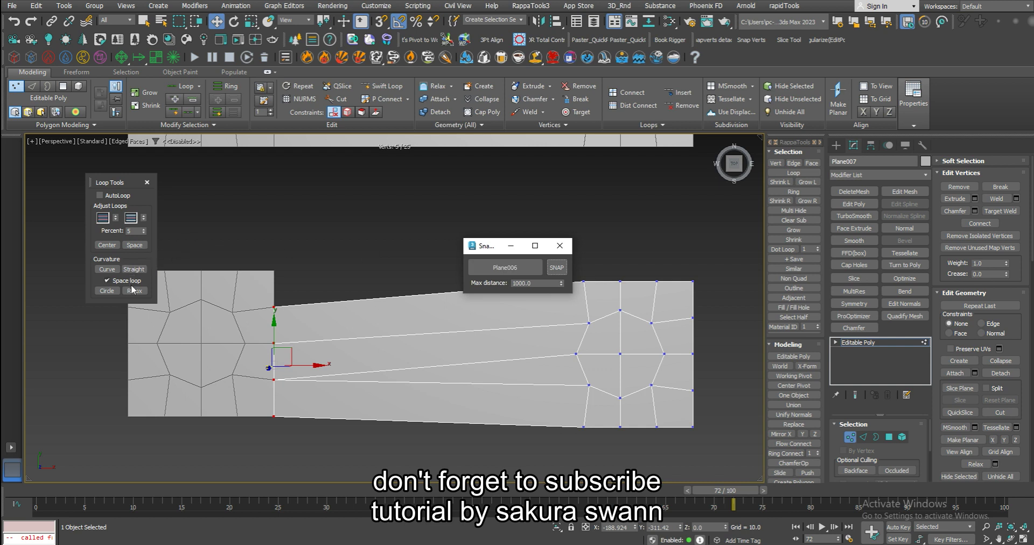
{"action": "left_click", "coordinate": [133, 247]}
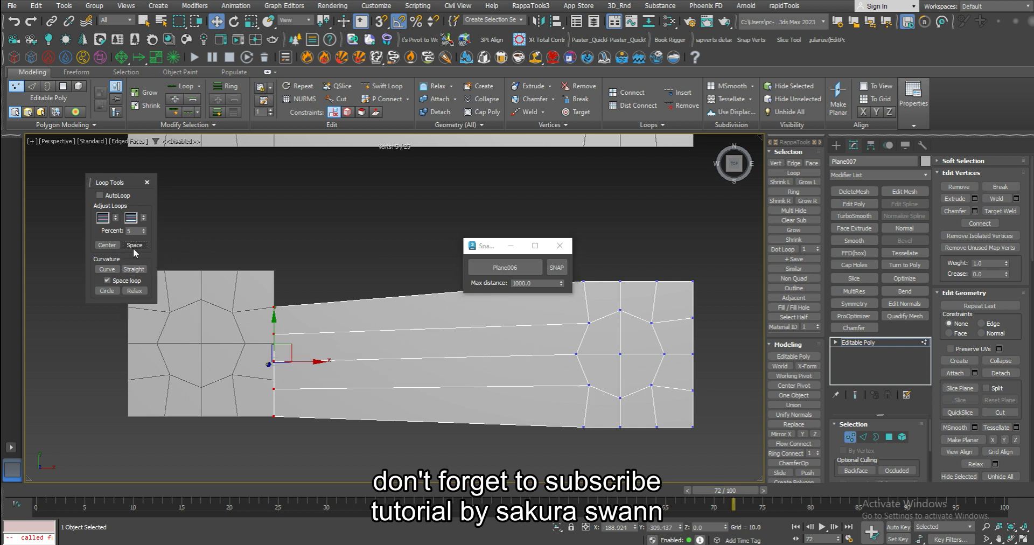
{"action": "left_click", "coordinate": [556, 272]}
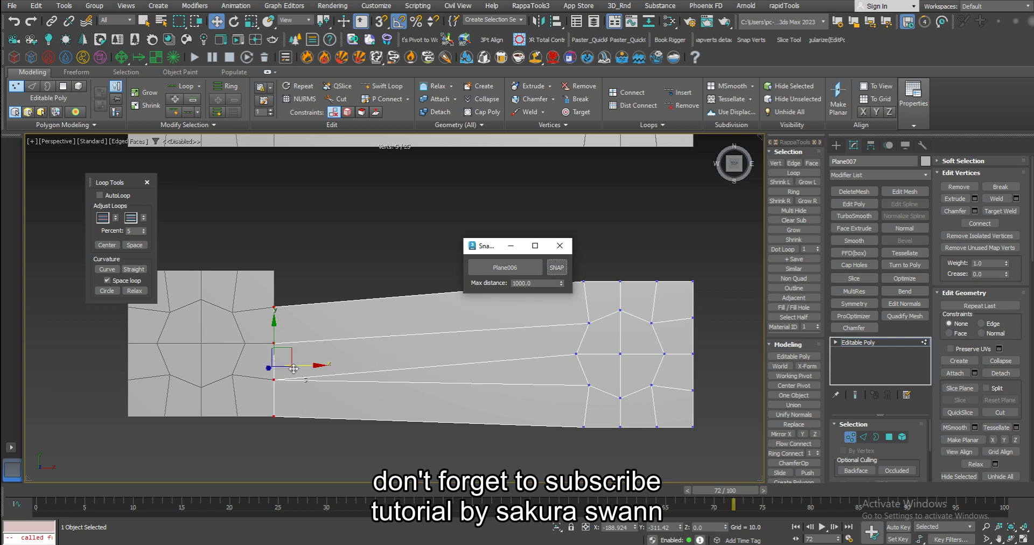
{"action": "left_click_drag", "start_coordinate": [295, 366], "coordinate": [355, 365]}
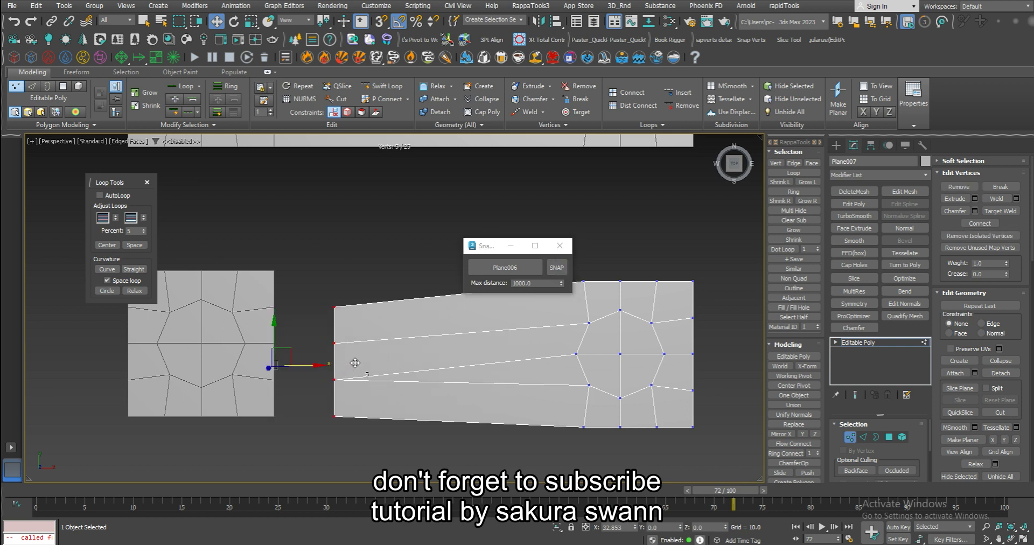
{"action": "left_click", "coordinate": [563, 268]}
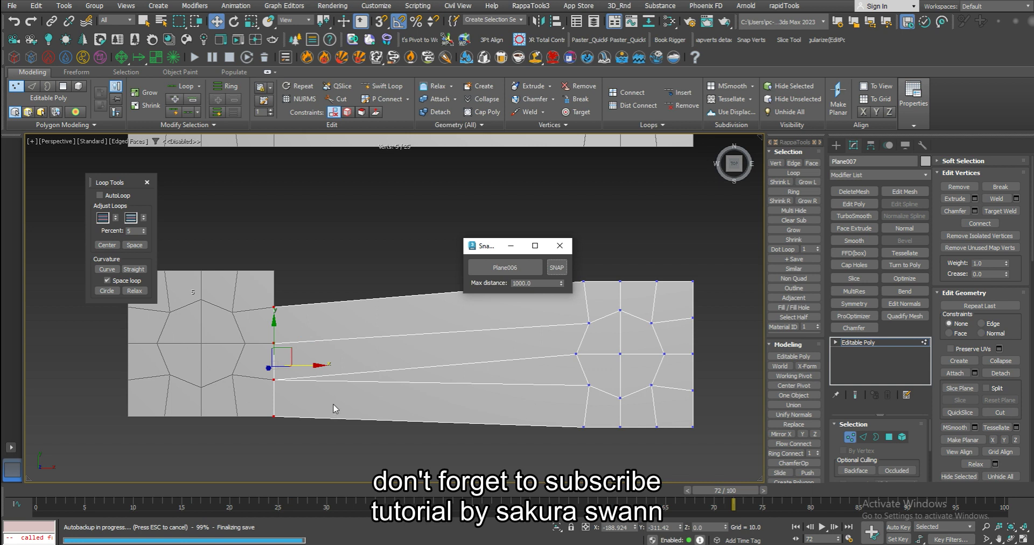
- Scale the left-end vertices apart vertically, re-snap them to Plane006, and space them evenly
{"action": "key", "text": "r"}
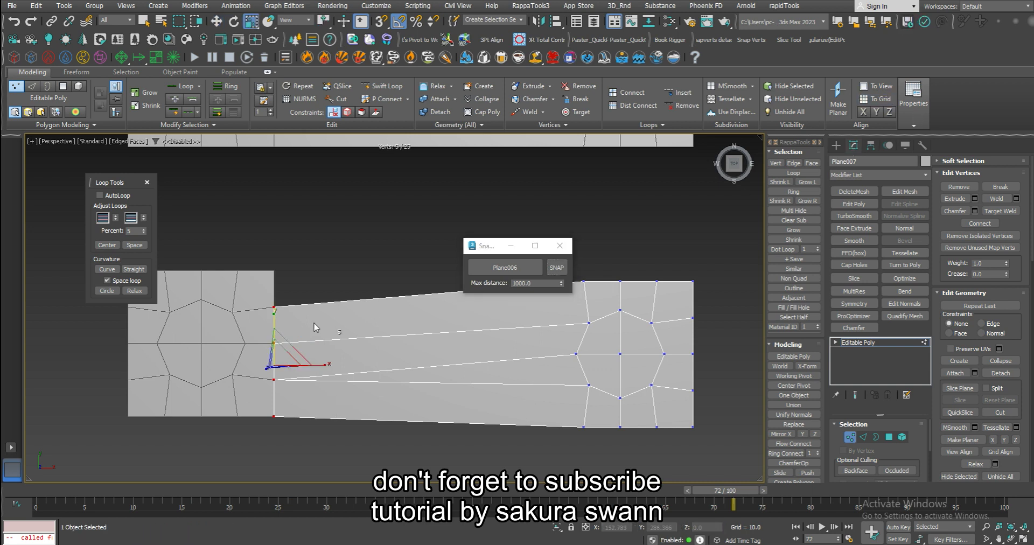
{"action": "left_click_drag", "start_coordinate": [275, 318], "coordinate": [276, 285]}
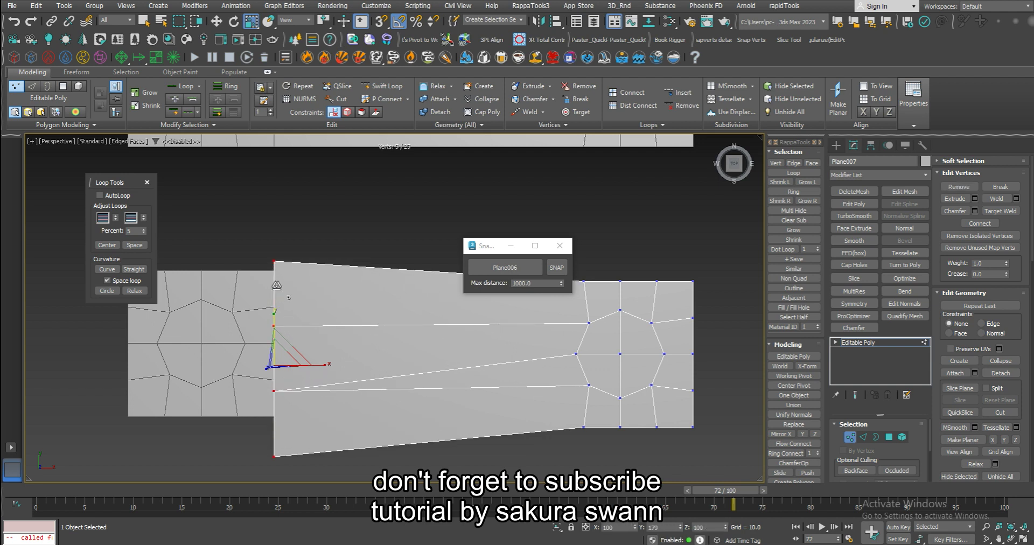
{"action": "left_click", "coordinate": [557, 267]}
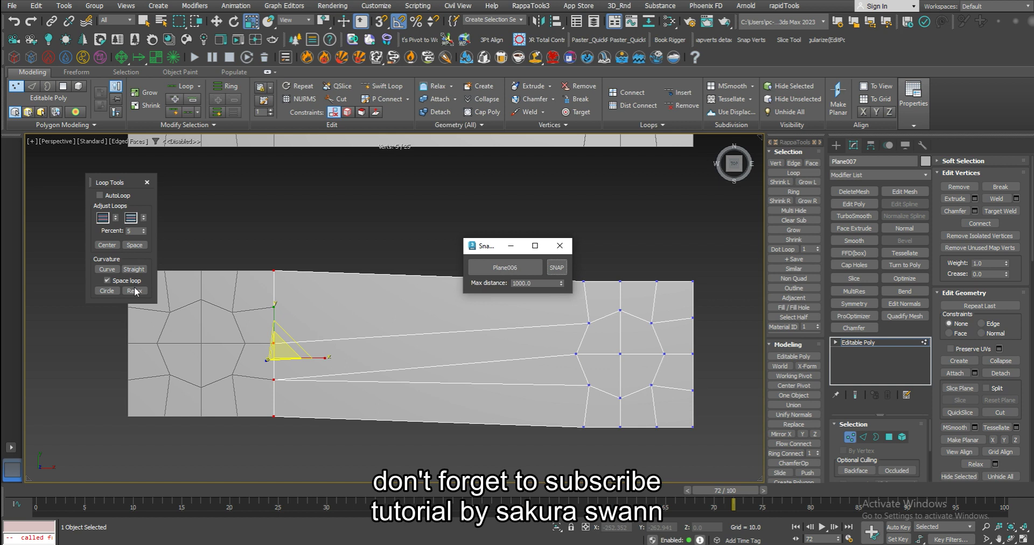
{"action": "left_click", "coordinate": [142, 248]}
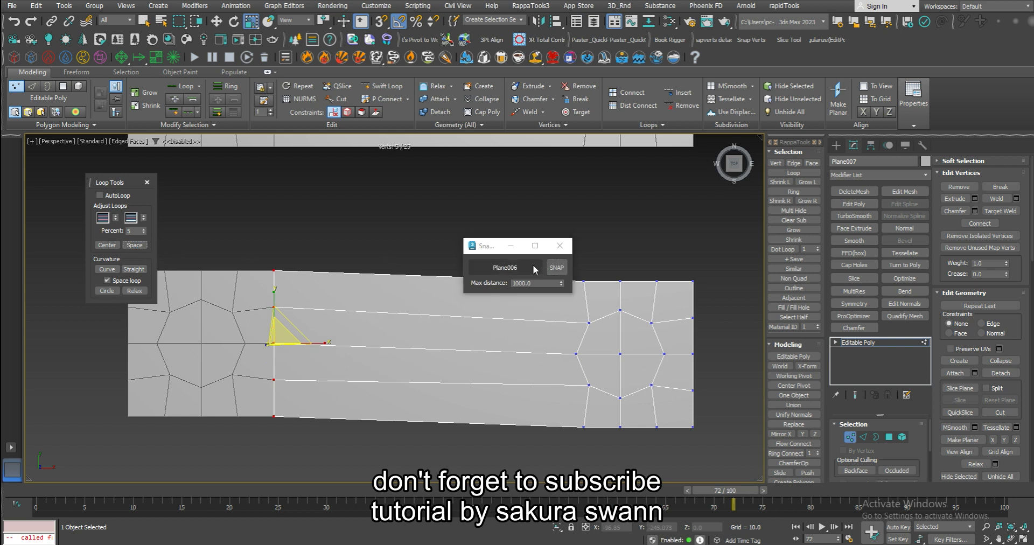
{"action": "left_click", "coordinate": [565, 269]}
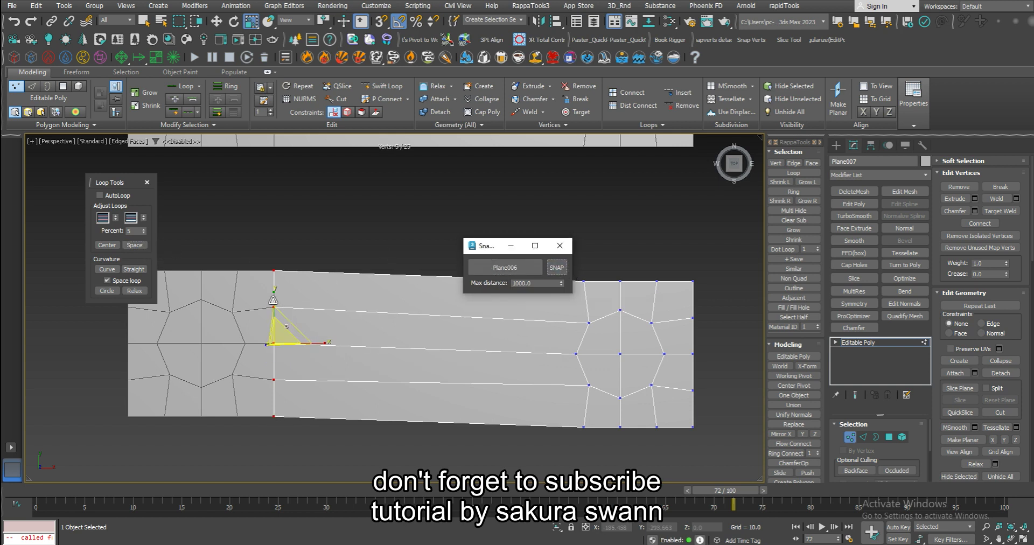
{"action": "scroll", "coordinate": [411, 341], "scroll_direction": "down", "scroll_amount": 2}
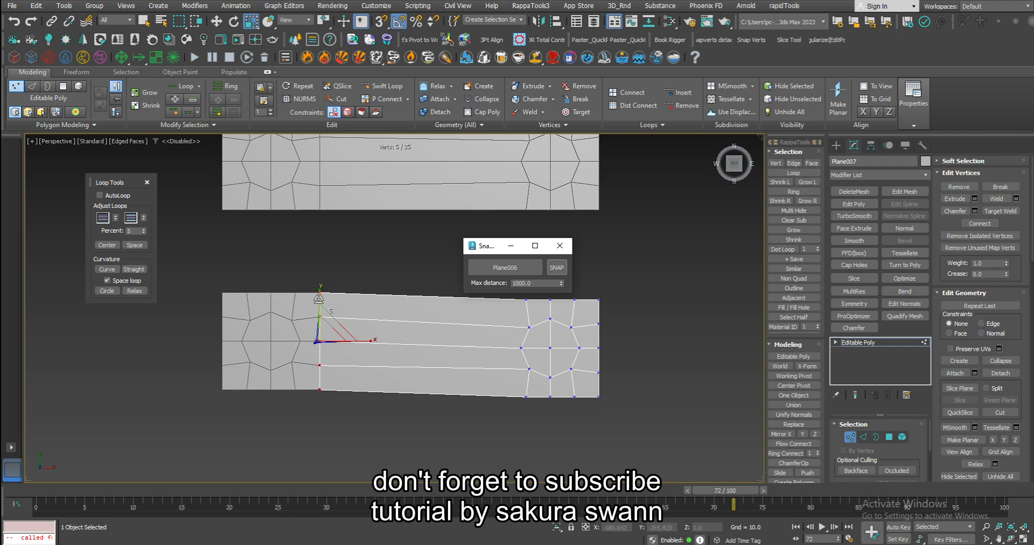
- Snap the tapered strip's left vertices onto Plane006's edge and space them evenly with Loop Tools
{"action": "scroll", "coordinate": [319, 298], "scroll_direction": "up", "scroll_amount": 3}
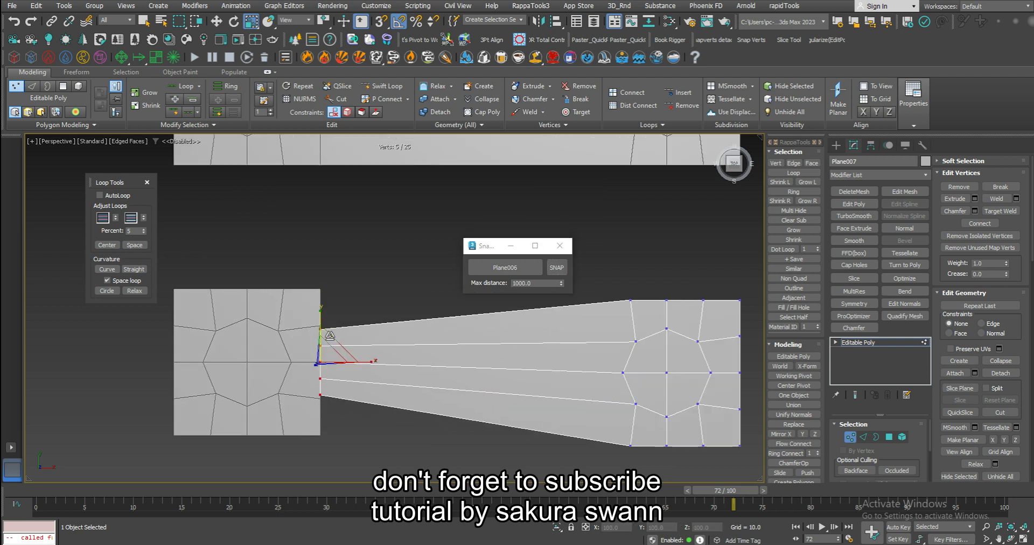
{"action": "key", "text": "w"}
{"action": "left_click_drag", "start_coordinate": [347, 363], "coordinate": [461, 362]}
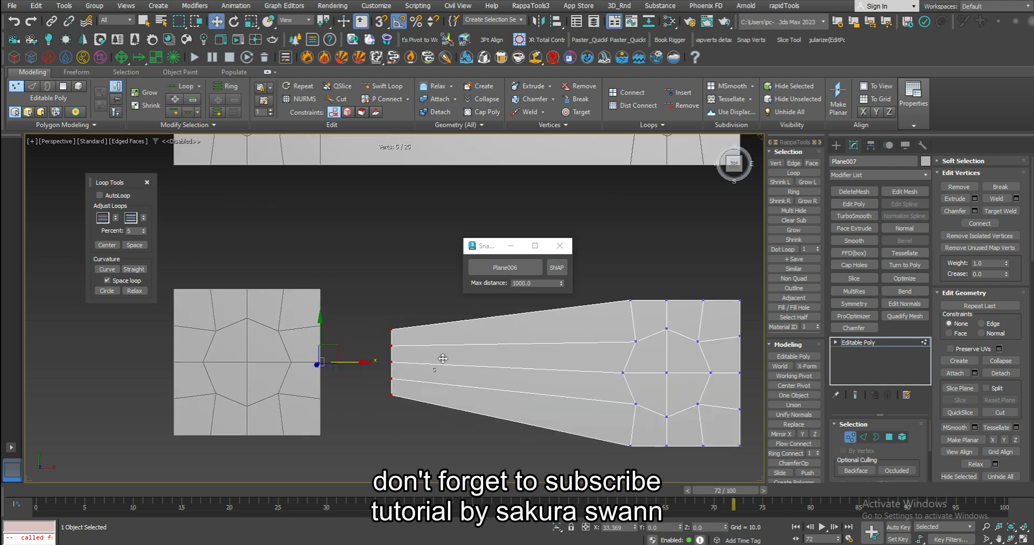
{"action": "left_click", "coordinate": [557, 268]}
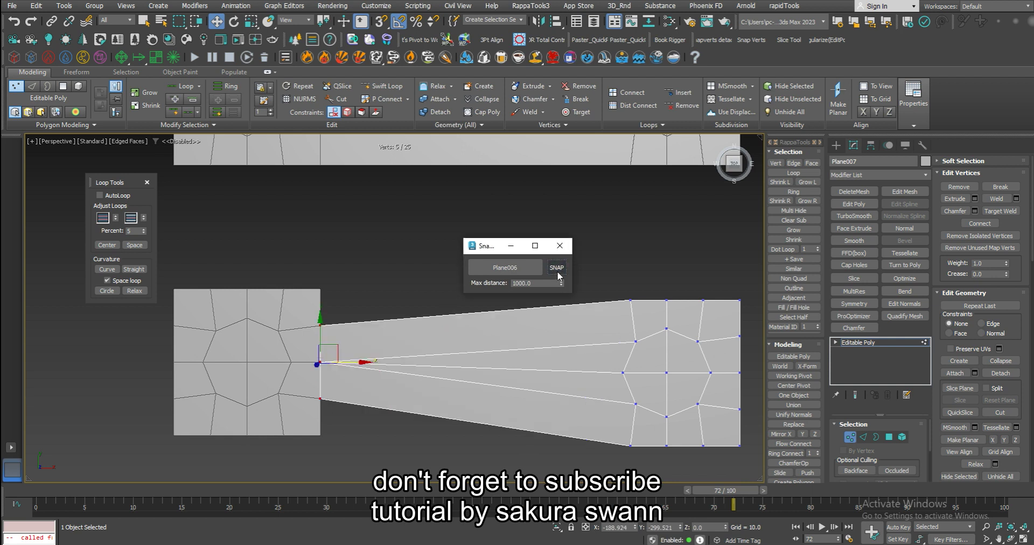
{"action": "left_click", "coordinate": [136, 247]}
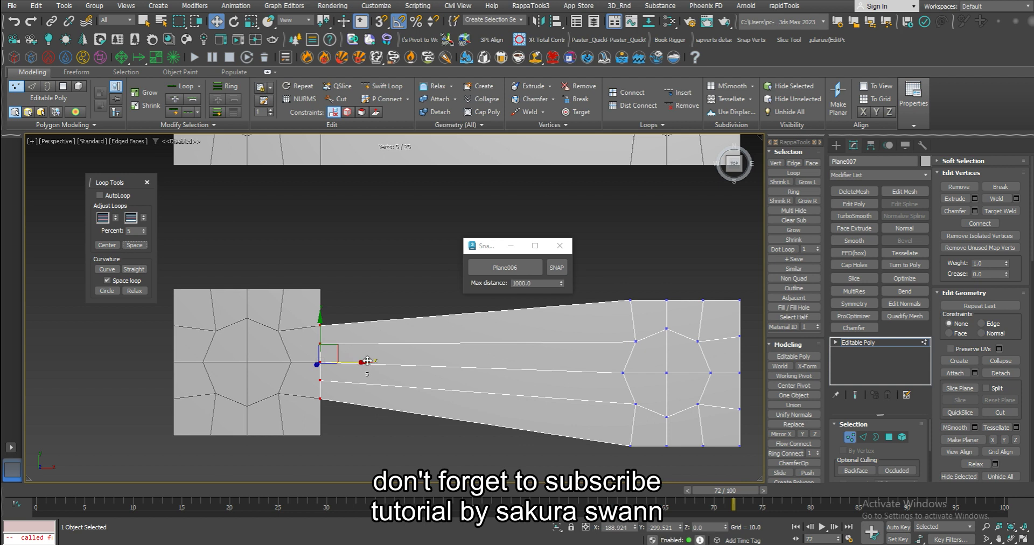
- Scale the left vertices vertically, straighten the edge loops, and re-snap them to Plane006
{"action": "left_click_drag", "start_coordinate": [358, 363], "coordinate": [536, 362]}
{"action": "left_click", "coordinate": [557, 269]}
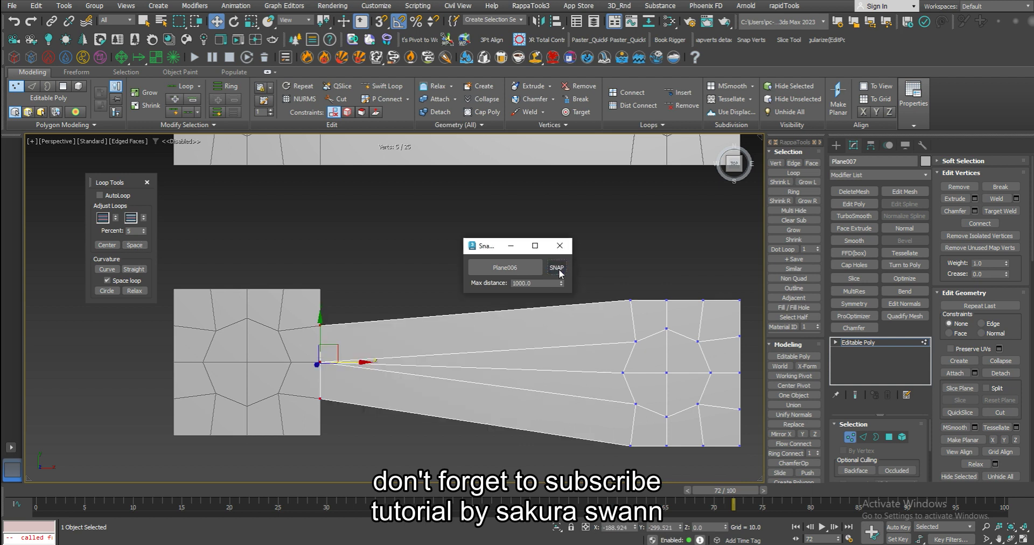
{"action": "key", "text": "r"}
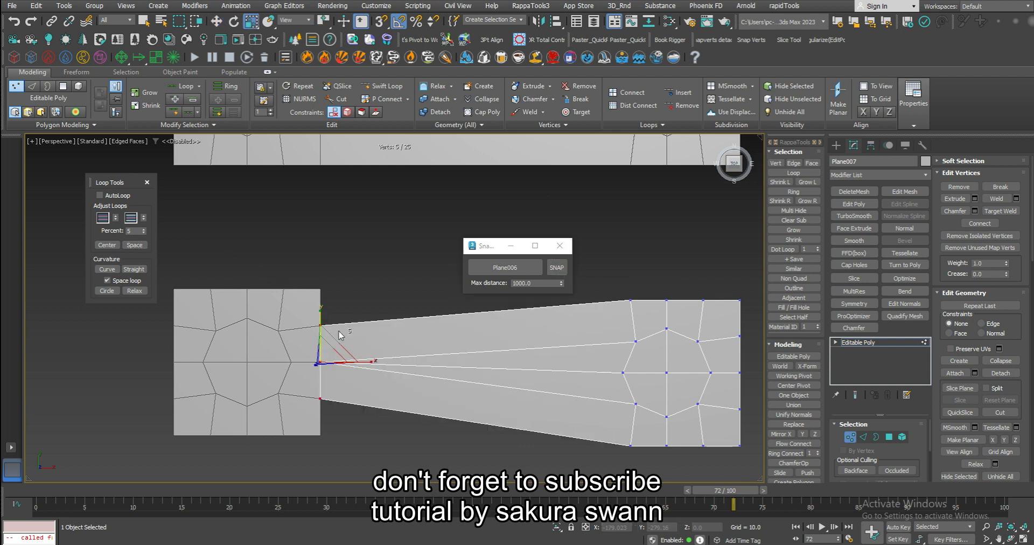
{"action": "left_click_drag", "start_coordinate": [321, 322], "coordinate": [321, 248]}
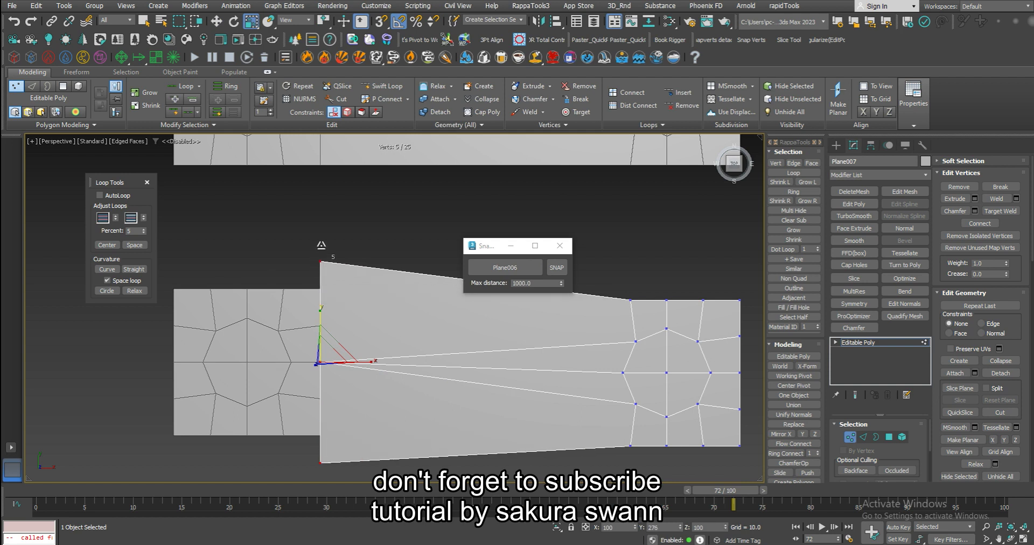
{"action": "left_click", "coordinate": [139, 269]}
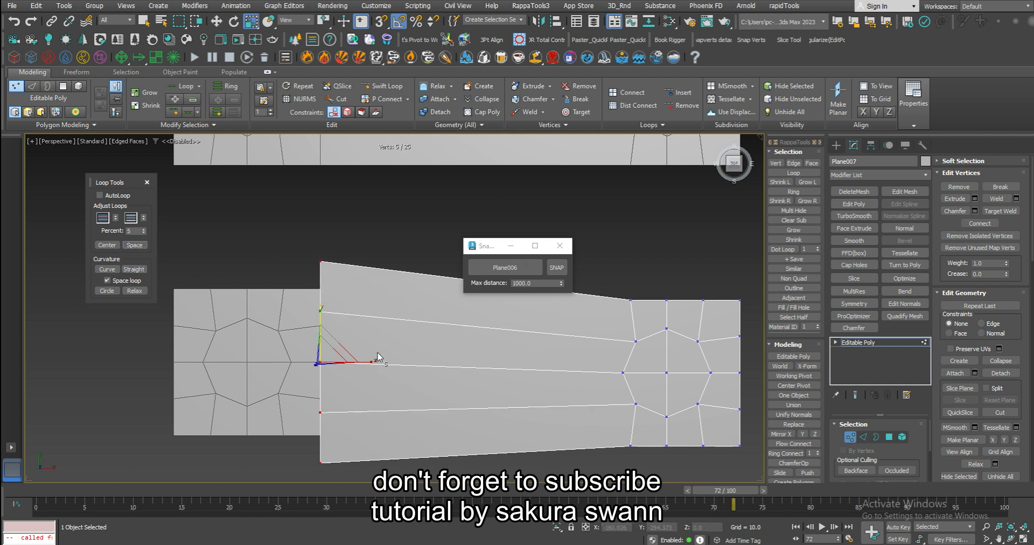
{"action": "left_click", "coordinate": [555, 268]}
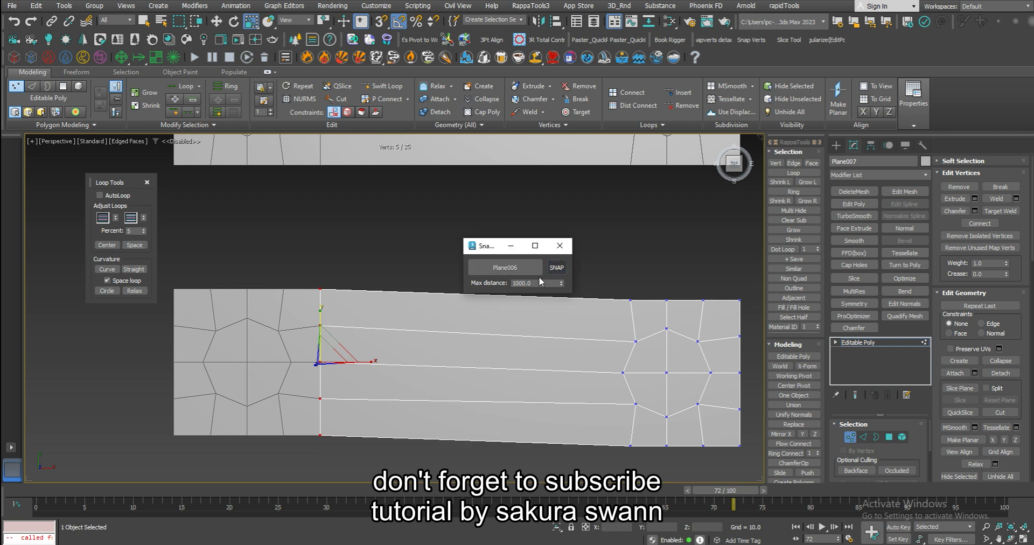
{"action": "scroll", "coordinate": [400, 329], "scroll_direction": "down", "scroll_amount": 2}
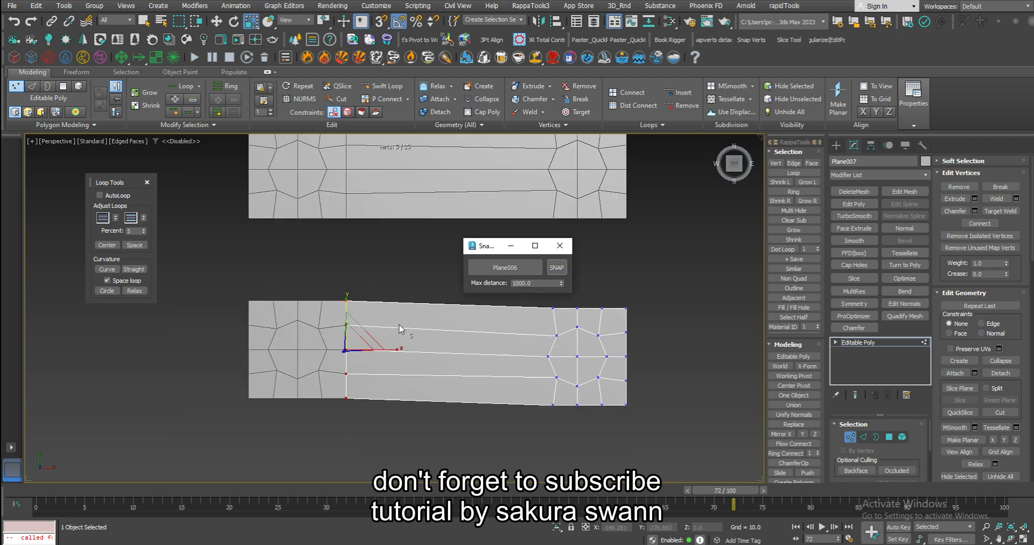
- Exit vertex editing on Plane007 and zoom out to show all three joined strips
{"action": "middle_click_drag", "start_coordinate": [400, 329], "coordinate": [339, 308]}
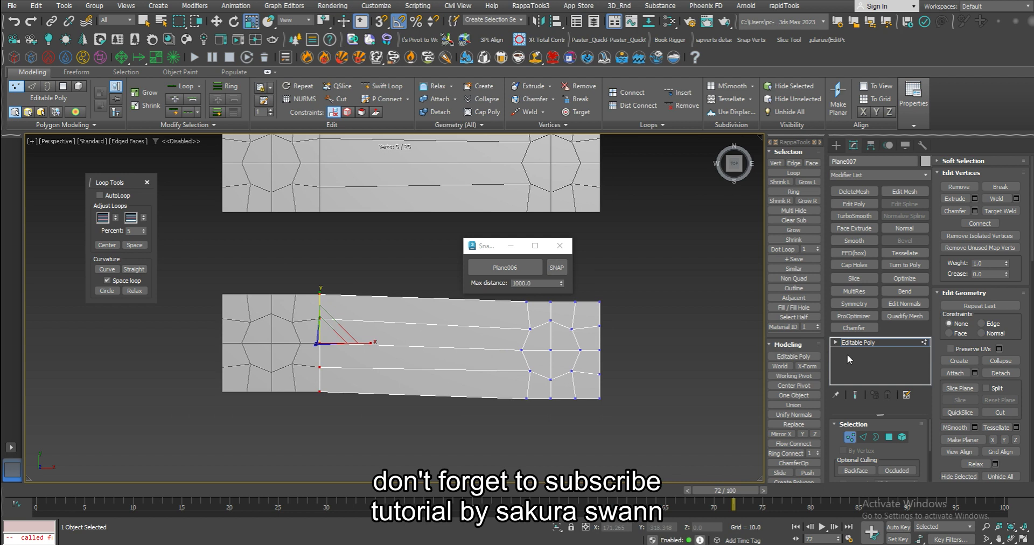
{"action": "left_click", "coordinate": [863, 345]}
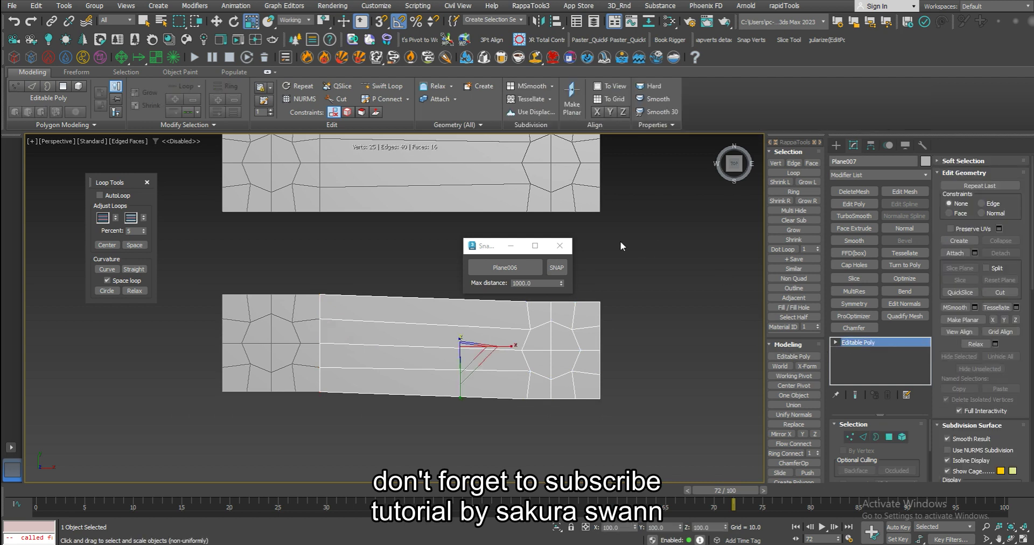
{"action": "middle_click_drag", "start_coordinate": [589, 300], "coordinate": [537, 289]}
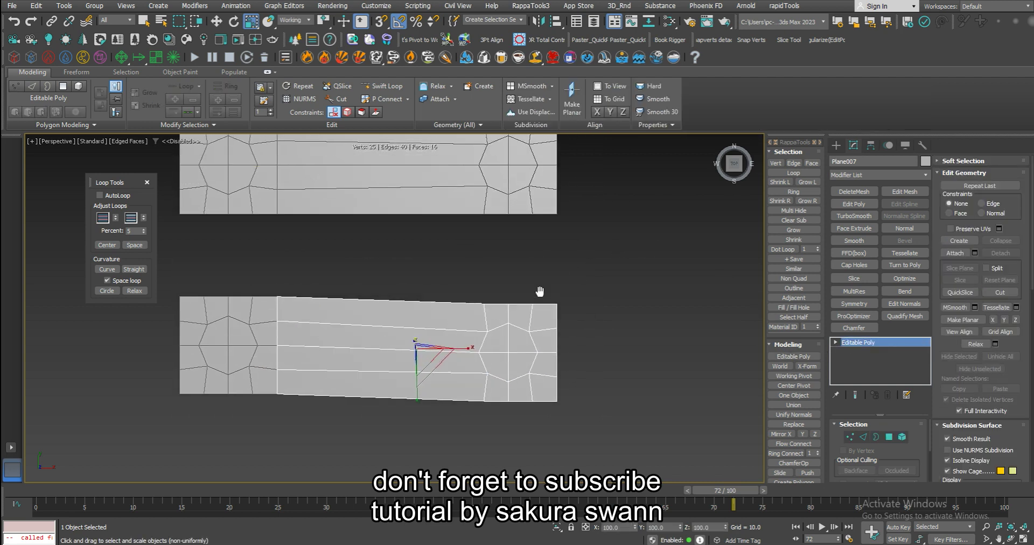
{"action": "scroll", "coordinate": [541, 285], "scroll_direction": "down", "scroll_amount": 3}
{"action": "scroll", "coordinate": [544, 284], "scroll_direction": "down", "scroll_amount": 2}
{"action": "scroll", "coordinate": [525, 162], "scroll_direction": "up", "scroll_amount": 2}
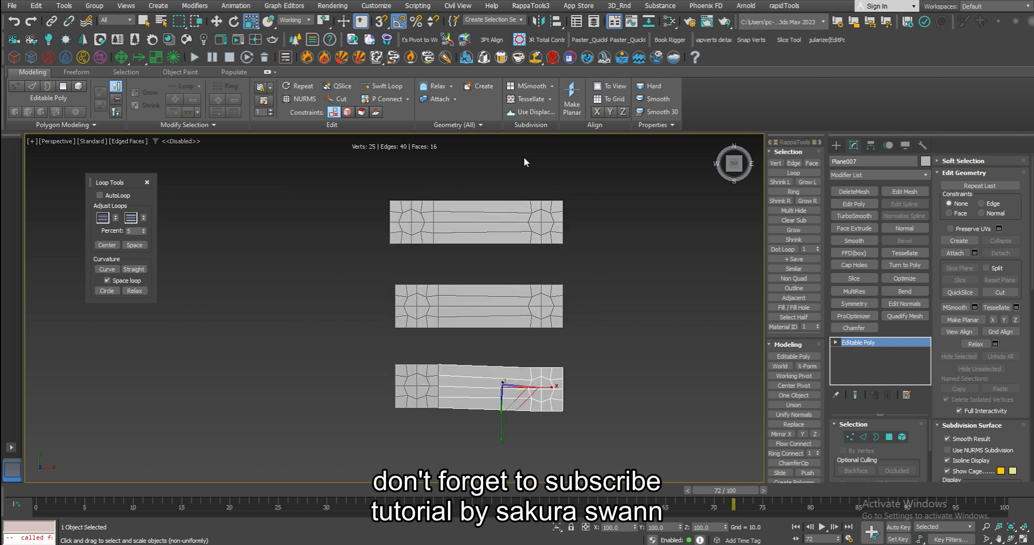
- Select the top strip Plane001, then pick the small square piece Plane002
{"action": "left_click", "coordinate": [554, 215]}
{"action": "scroll", "coordinate": [555, 215], "scroll_direction": "up", "scroll_amount": 4}
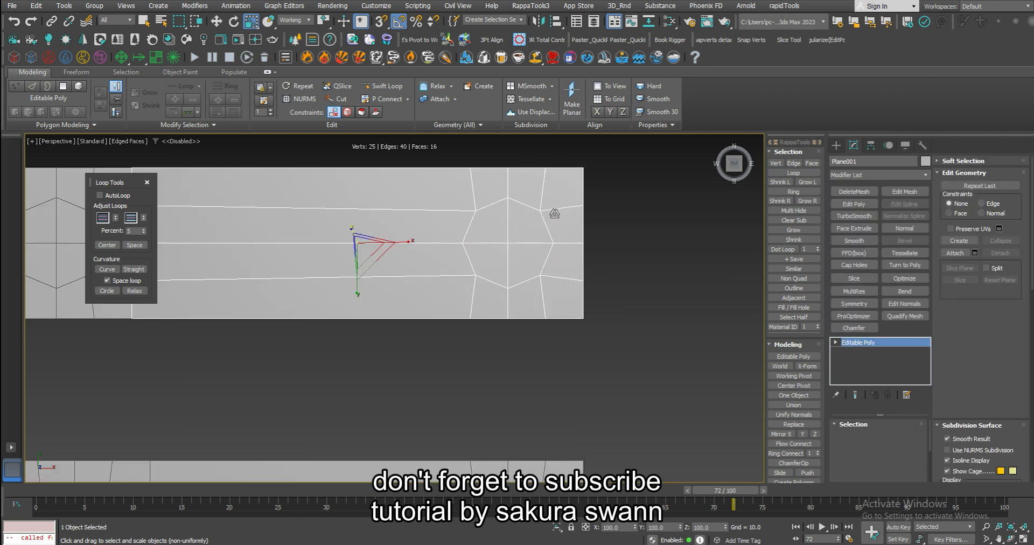
{"action": "middle_click_drag", "start_coordinate": [722, 210], "coordinate": [444, 207]}
{"action": "scroll", "coordinate": [442, 206], "scroll_direction": "down", "scroll_amount": 2}
{"action": "scroll", "coordinate": [443, 206], "scroll_direction": "down", "scroll_amount": 2}
{"action": "key", "text": "w"}
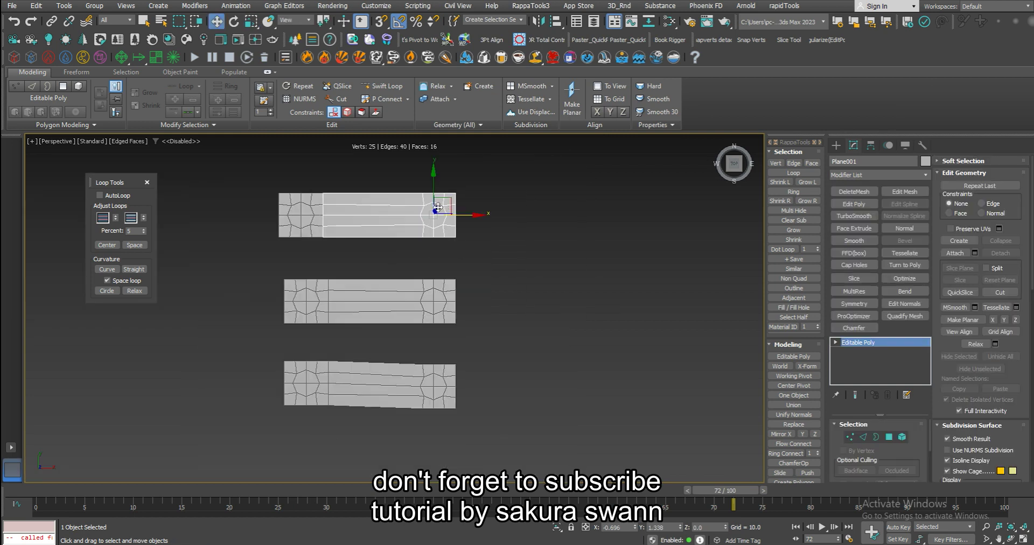
{"action": "key", "text": "ctrl+z"}
{"action": "left_click", "coordinate": [307, 214]}
- Shift-drag a copy of the small square Plane002 to the left and frame it
{"action": "key", "text": "4"}
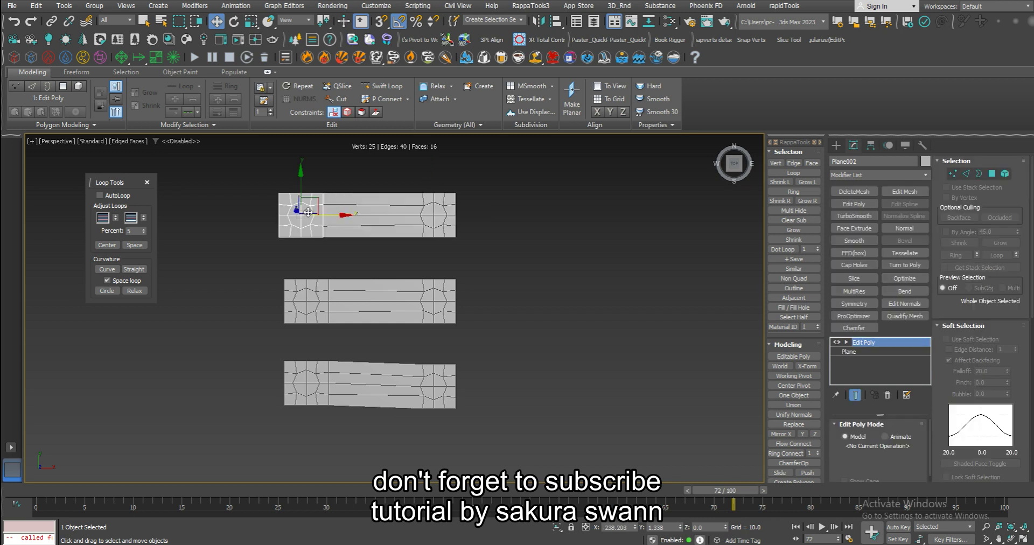
{"action": "middle_click_drag", "start_coordinate": [307, 213], "coordinate": [414, 214]}
{"action": "left_click_drag", "start_coordinate": [425, 222], "coordinate": [288, 226]}
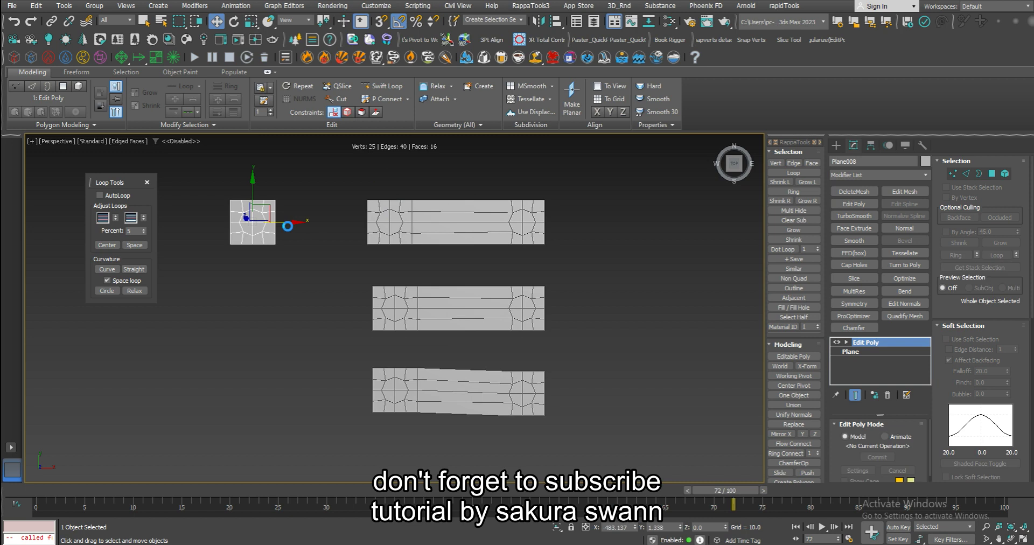
{"action": "left_click", "coordinate": [516, 318]}
{"action": "key", "text": "z"}
- Collapse the copy Plane008 to an Editable Poly and select its four centre faces
{"action": "right_click", "coordinate": [882, 343]}
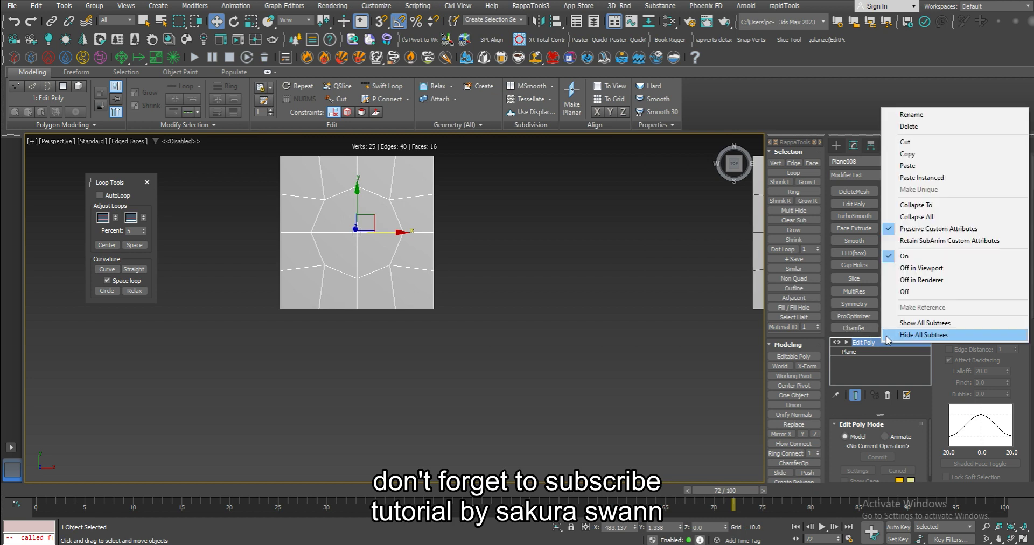
{"action": "left_click", "coordinate": [920, 206]}
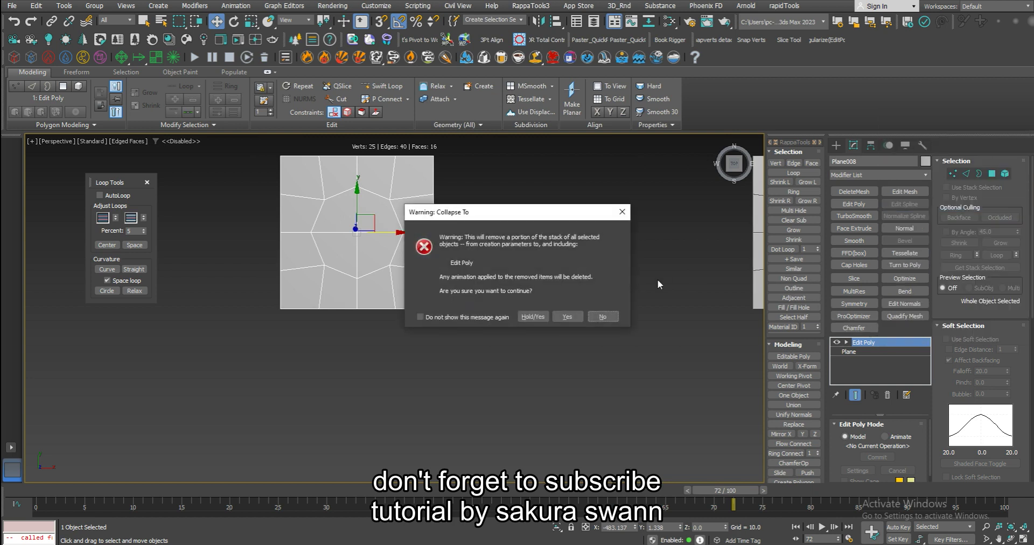
{"action": "left_click", "coordinate": [569, 316]}
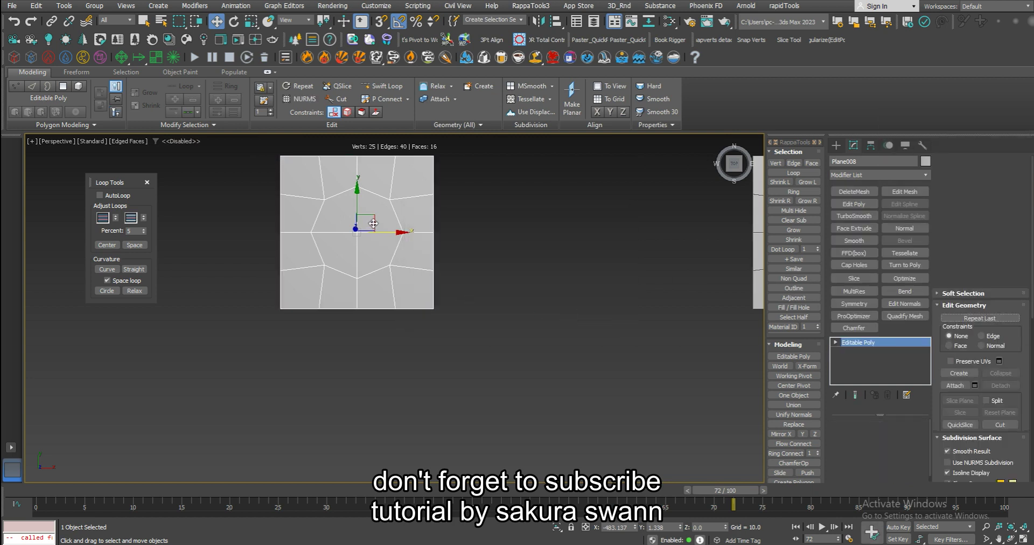
{"action": "key", "text": "4"}
{"action": "left_click_drag", "start_coordinate": [344, 245], "coordinate": [372, 218]}
{"action": "right_click", "coordinate": [372, 224]}
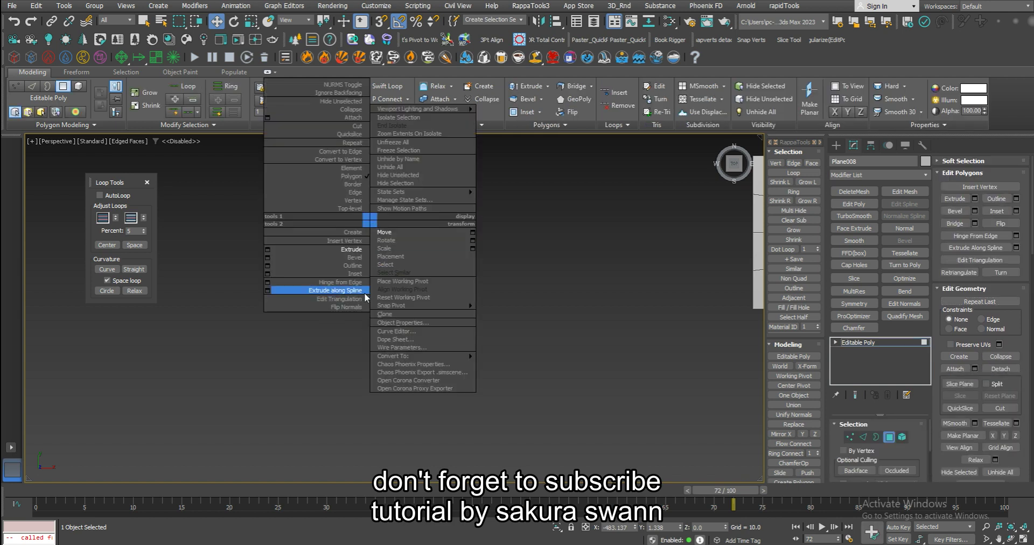
- Inset the selected octagon faces to add a border ring
{"action": "left_click", "coordinate": [350, 277]}
{"action": "left_click_drag", "start_coordinate": [370, 250], "coordinate": [365, 231]}
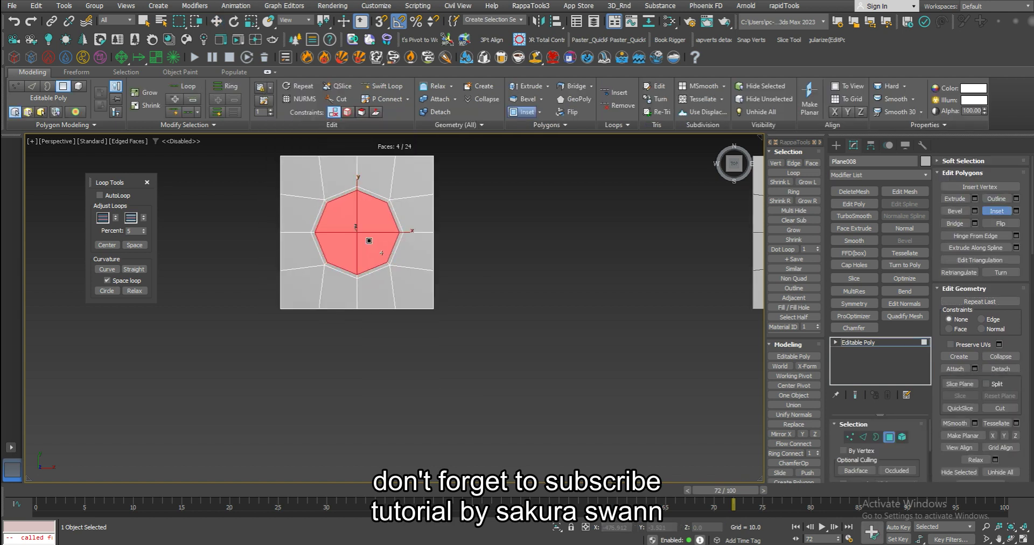
{"action": "scroll", "coordinate": [365, 231], "scroll_direction": "up", "scroll_amount": 2}
{"action": "scroll", "coordinate": [379, 240], "scroll_direction": "up", "scroll_amount": 2}
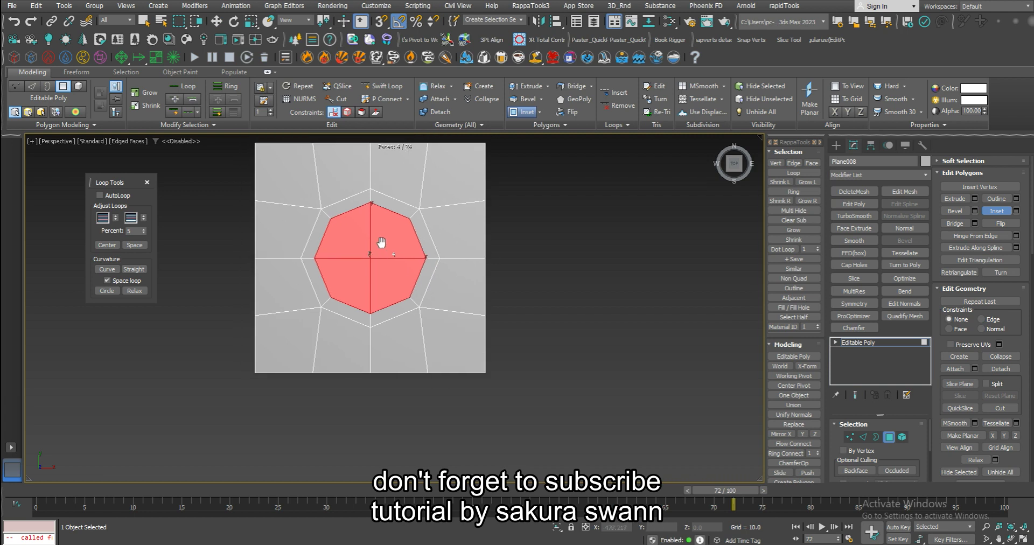
{"action": "key", "text": "w"}
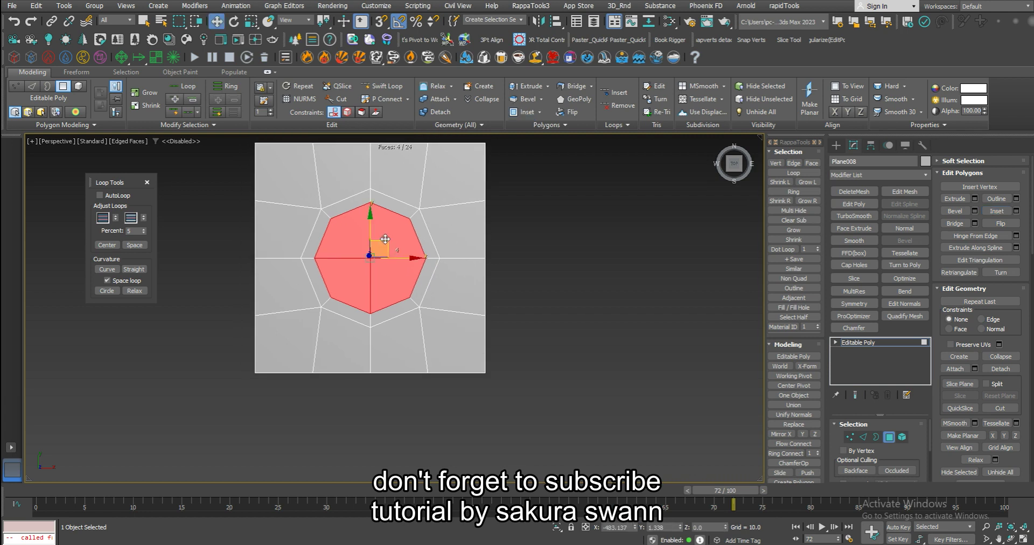
- Convert the inner octagon polygon selection into its vertices
{"action": "key", "text": "2"}
{"action": "left_click", "coordinate": [393, 214]}
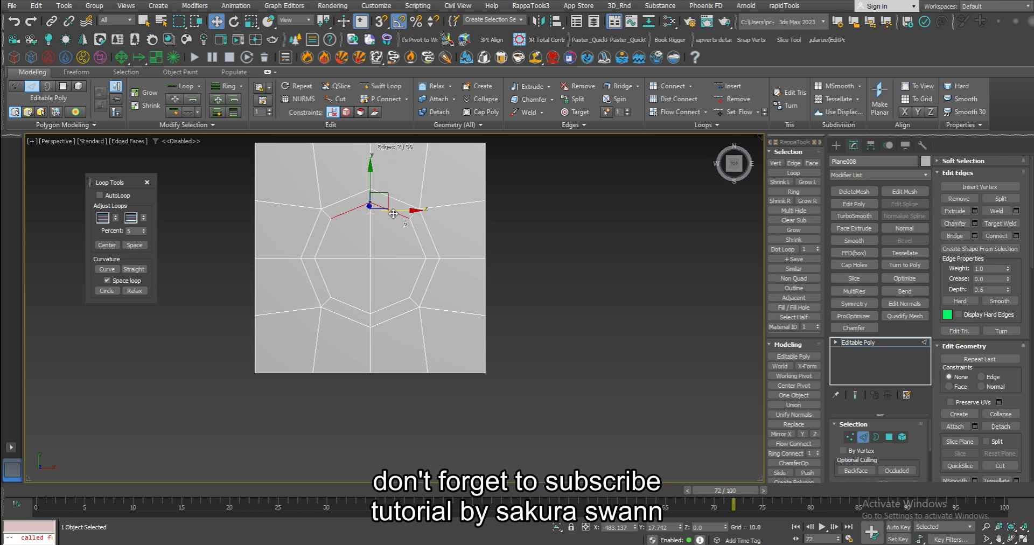
{"action": "left_click", "coordinate": [862, 342]}
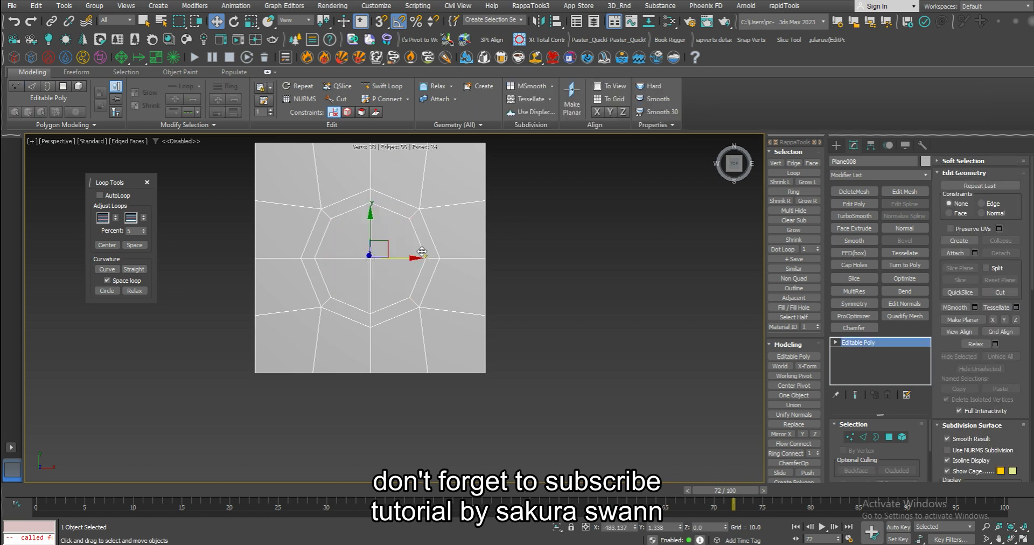
{"action": "key", "text": "4"}
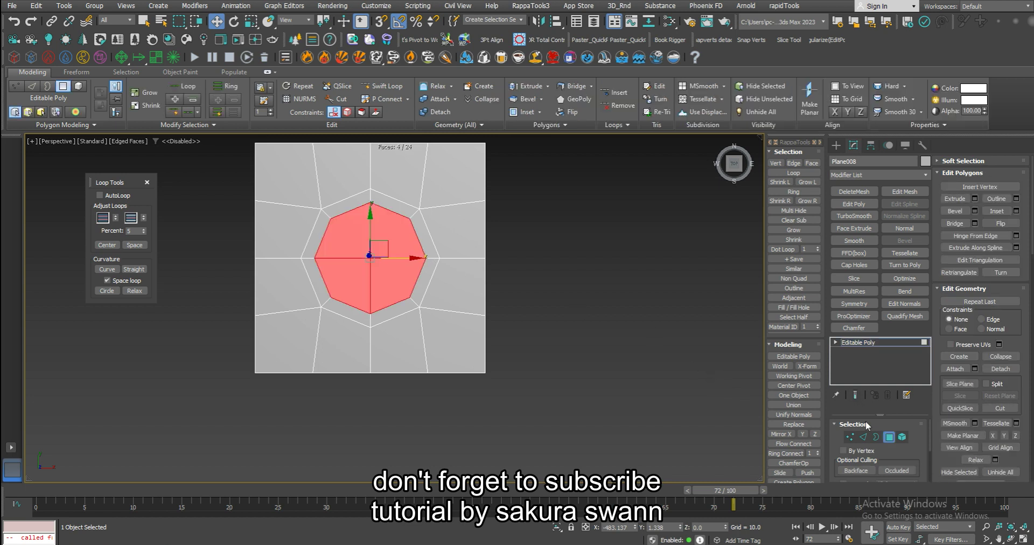
{"action": "left_click", "coordinate": [850, 437]}
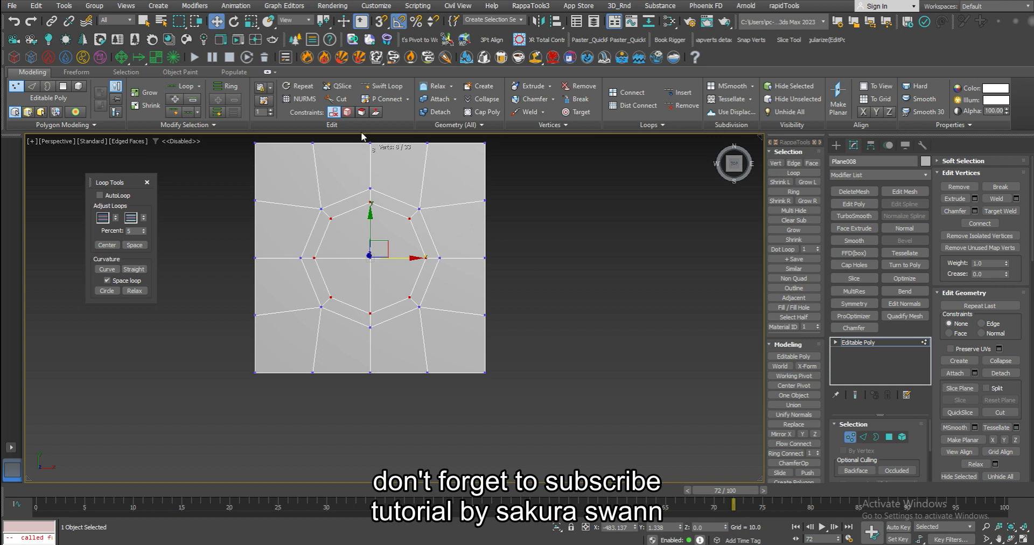
{"action": "left_click", "coordinate": [574, 112]}
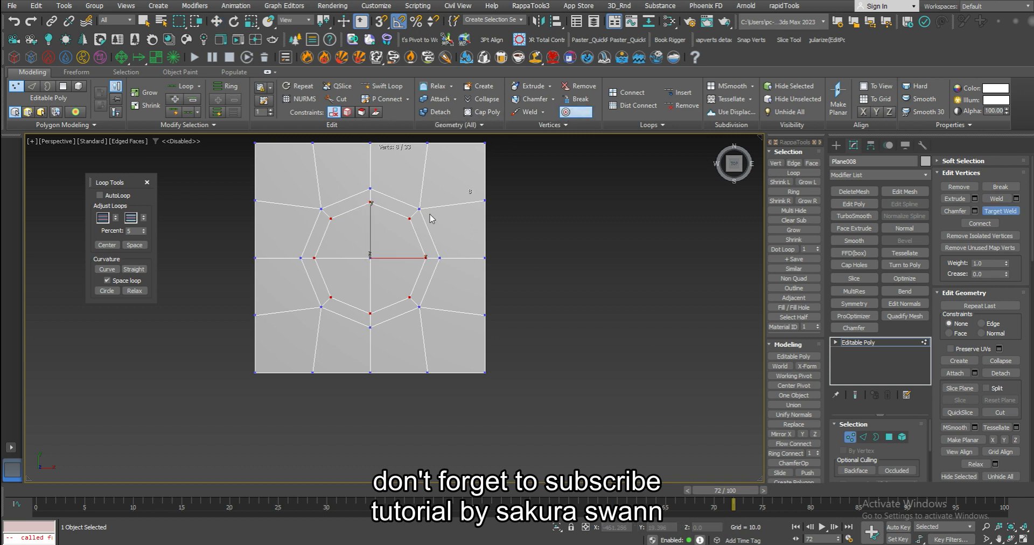
{"action": "left_click", "coordinate": [419, 209]}
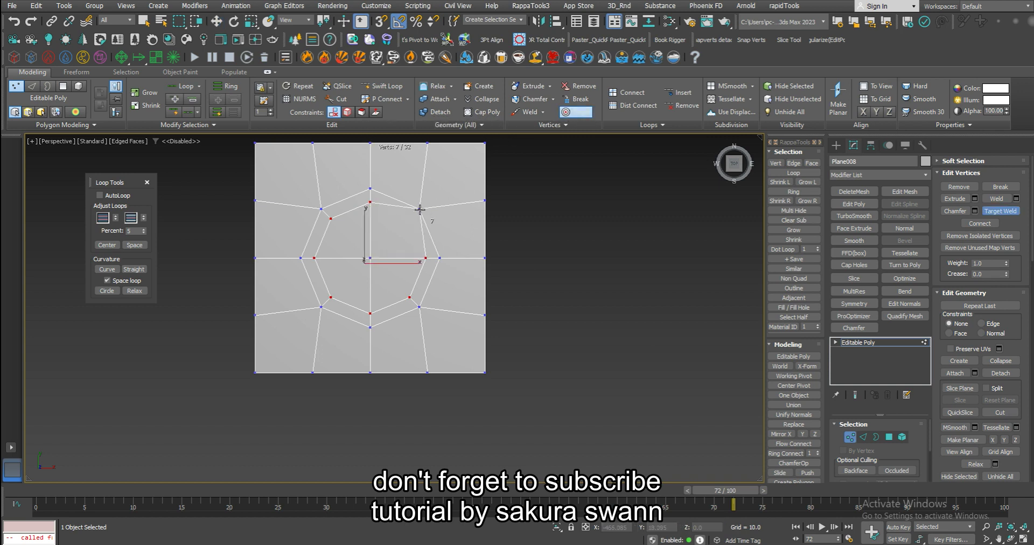
{"action": "key", "text": "ctrl+z"}
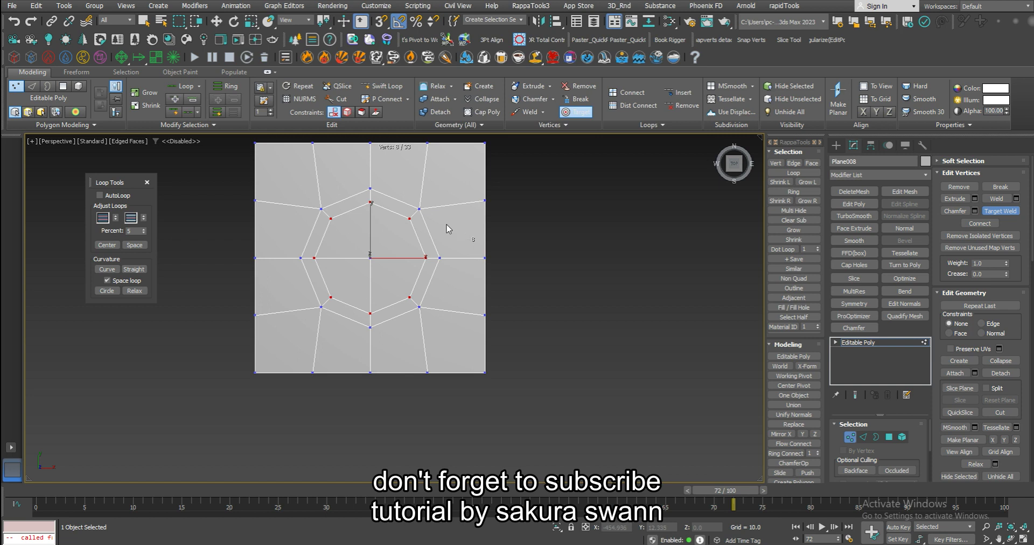
{"action": "key", "text": "2"}
{"action": "left_click", "coordinate": [415, 213]}
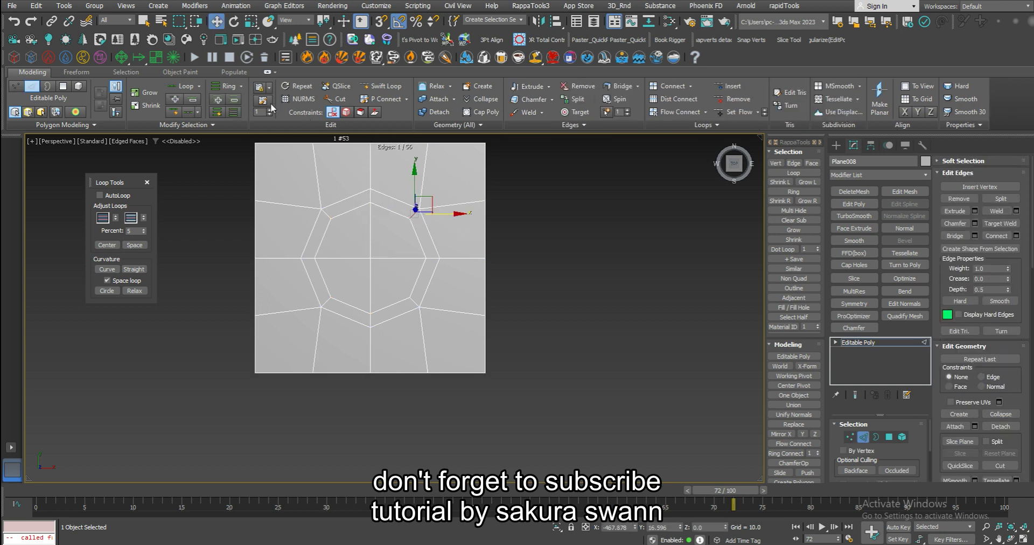
{"action": "left_click", "coordinate": [227, 86]}
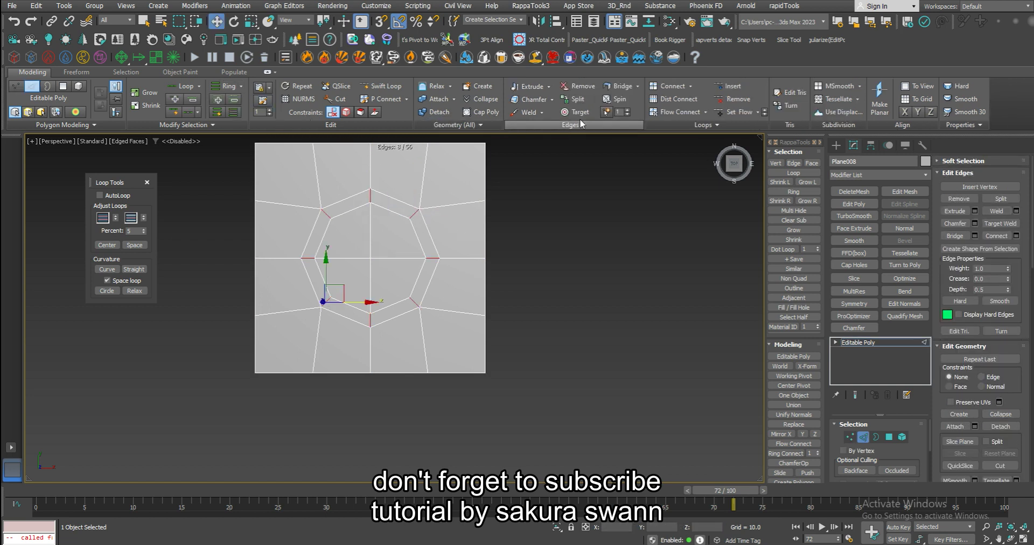
{"action": "left_click", "coordinate": [491, 99]}
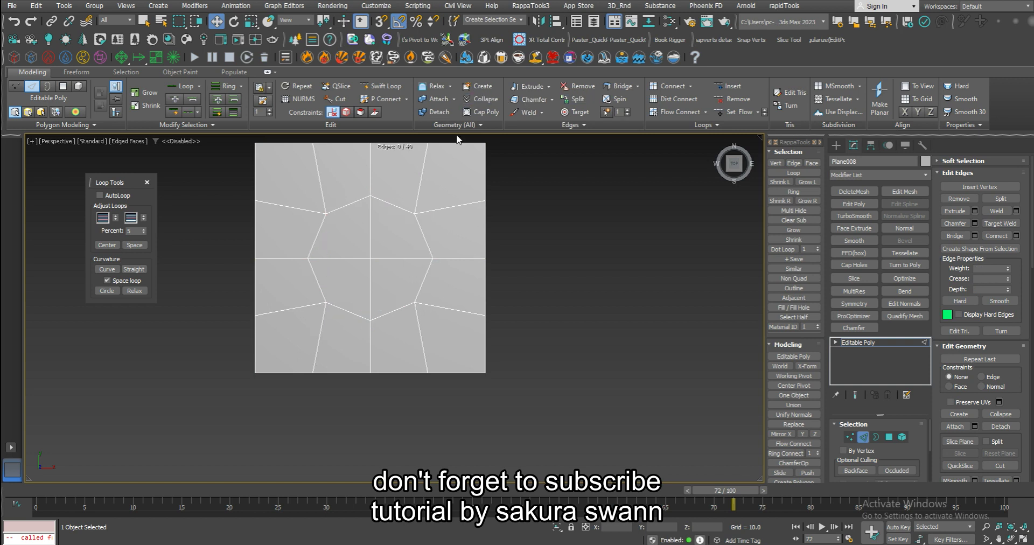
{"action": "key", "text": "ctrl+z"}
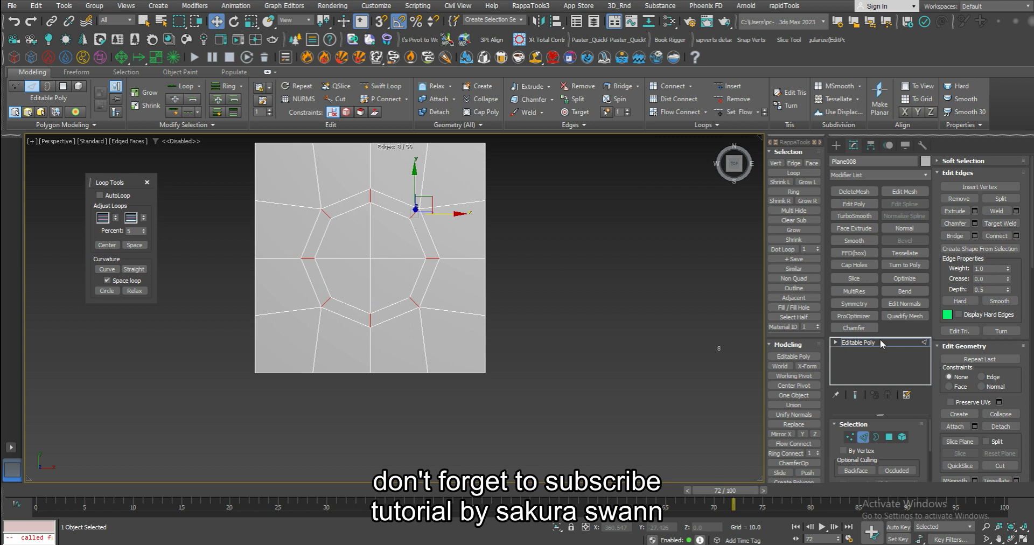
{"action": "key", "text": "1"}
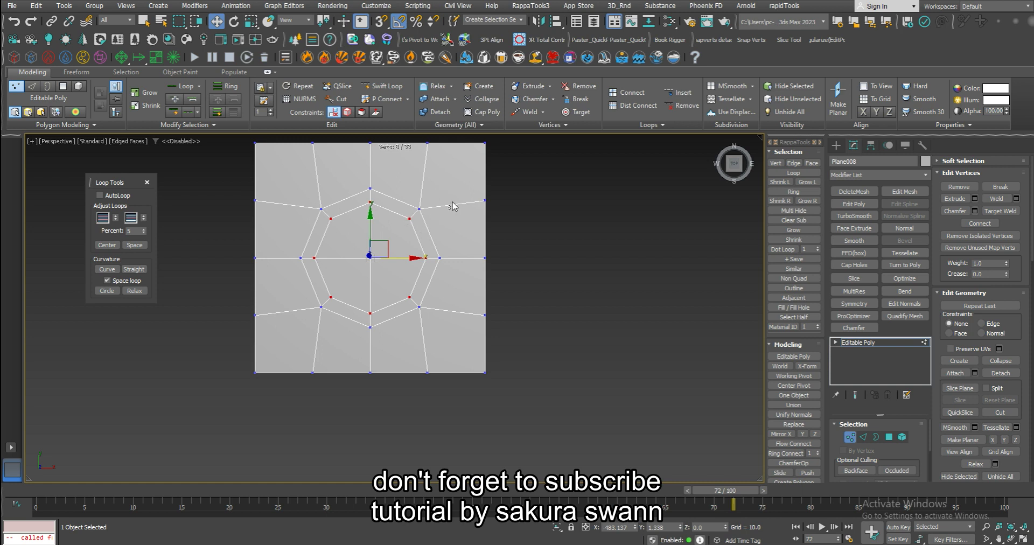
{"action": "left_click", "coordinate": [756, 42]}
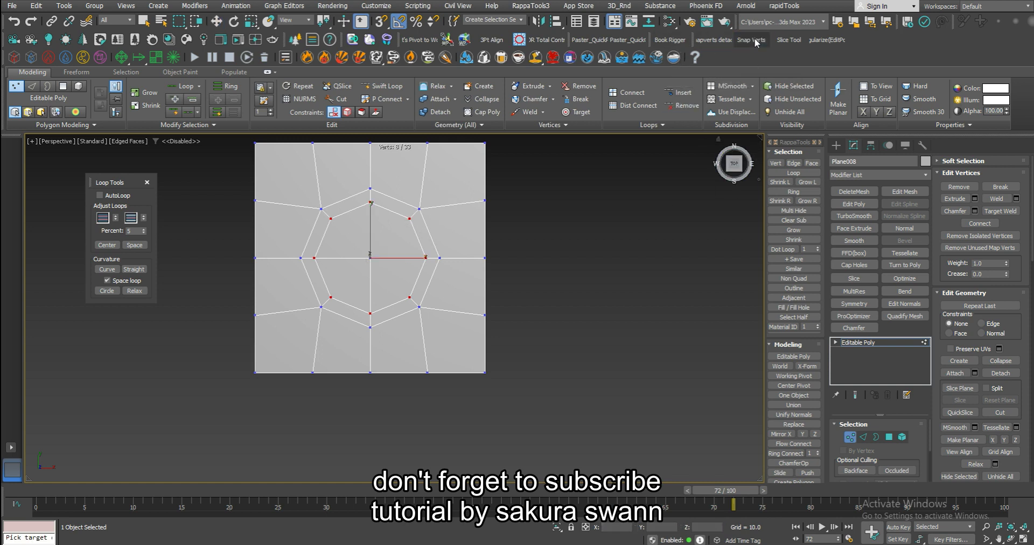
{"action": "left_click", "coordinate": [418, 208]}
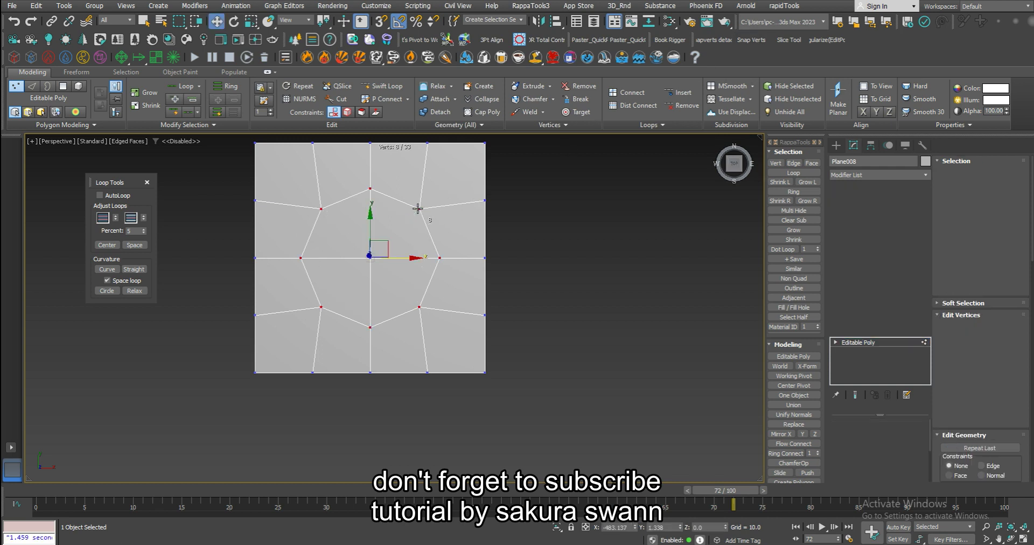
{"action": "key", "text": "ctrl+z"}
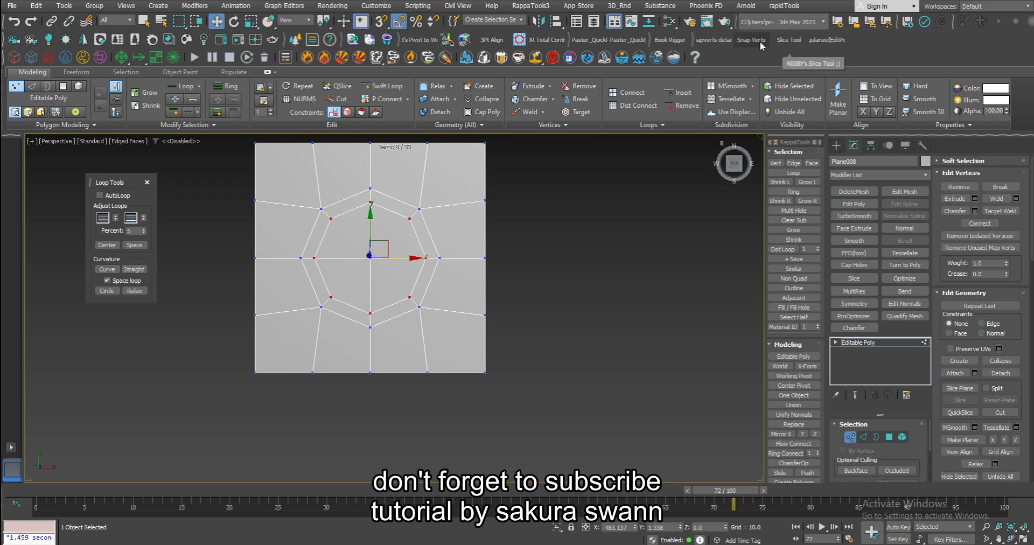
{"action": "right_click", "coordinate": [760, 45]}
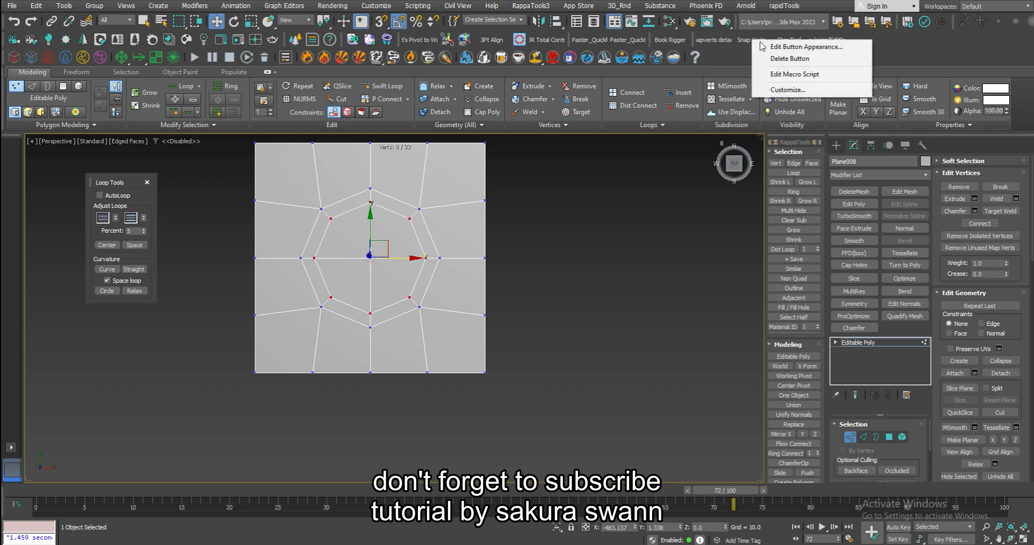
{"action": "left_click", "coordinate": [782, 75]}
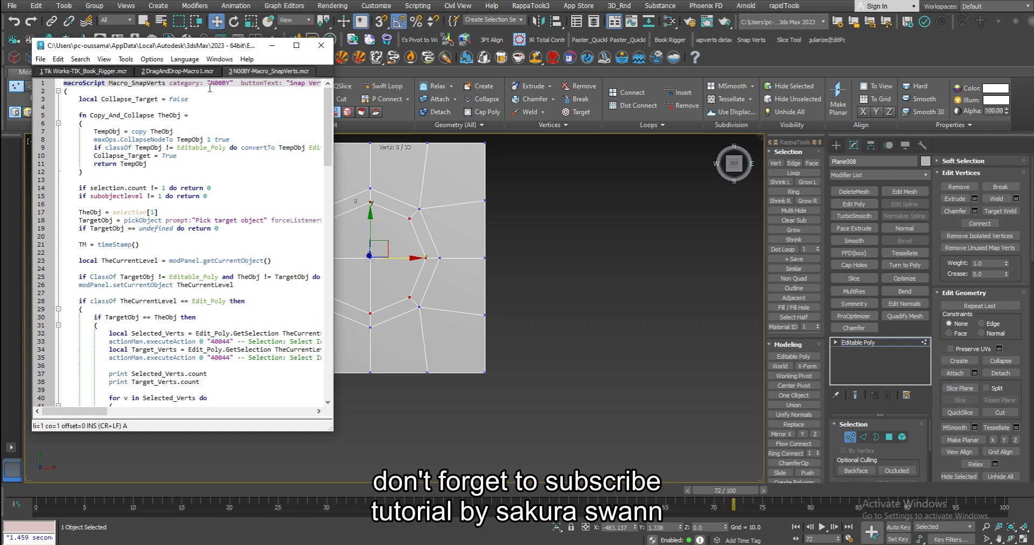
{"action": "left_click_drag", "start_coordinate": [86, 411], "coordinate": [106, 413]}
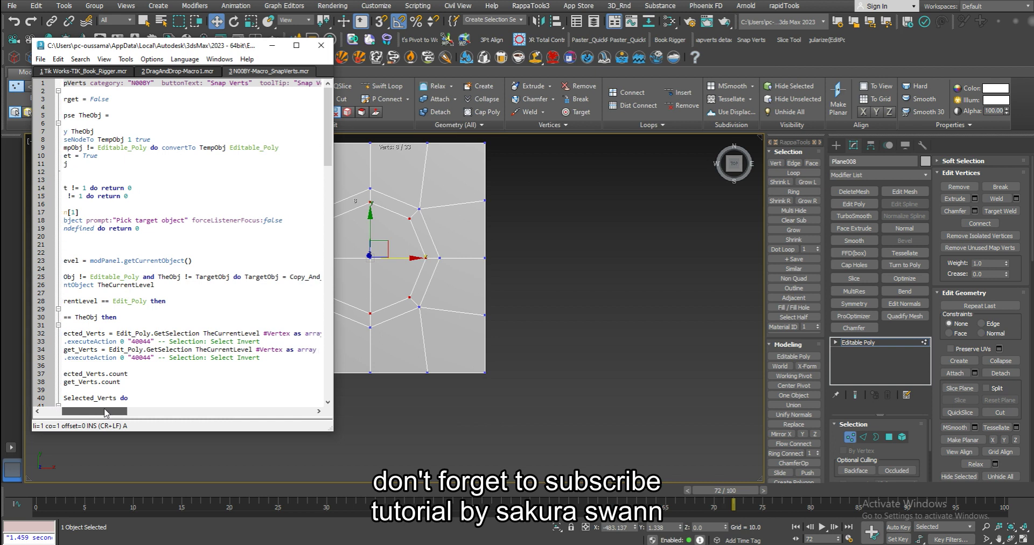
{"action": "left_click", "coordinate": [135, 84]}
{"action": "left_click_drag", "start_coordinate": [211, 84], "coordinate": [316, 89]}
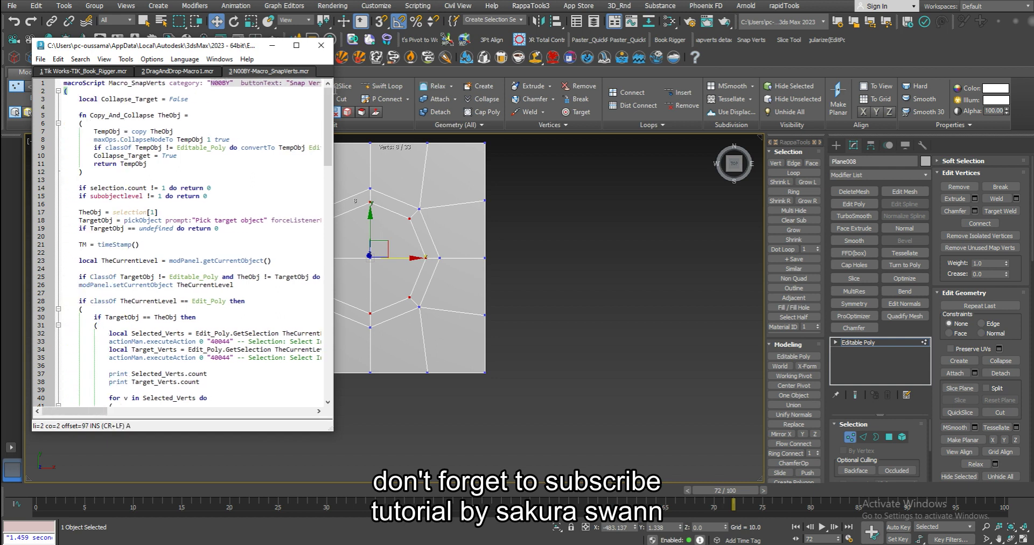
{"action": "left_click_drag", "start_coordinate": [104, 411], "coordinate": [137, 381]}
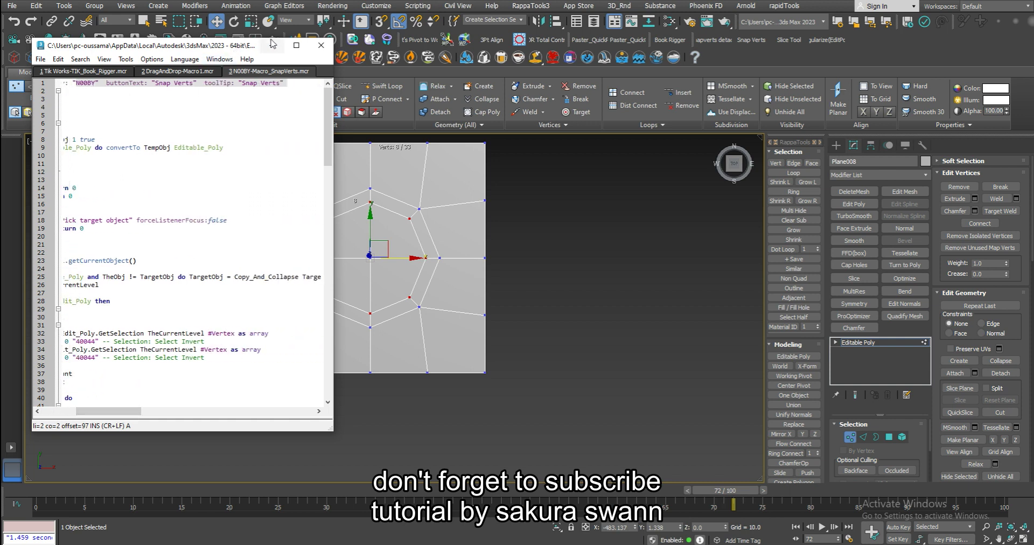
{"action": "left_click", "coordinate": [312, 50]}
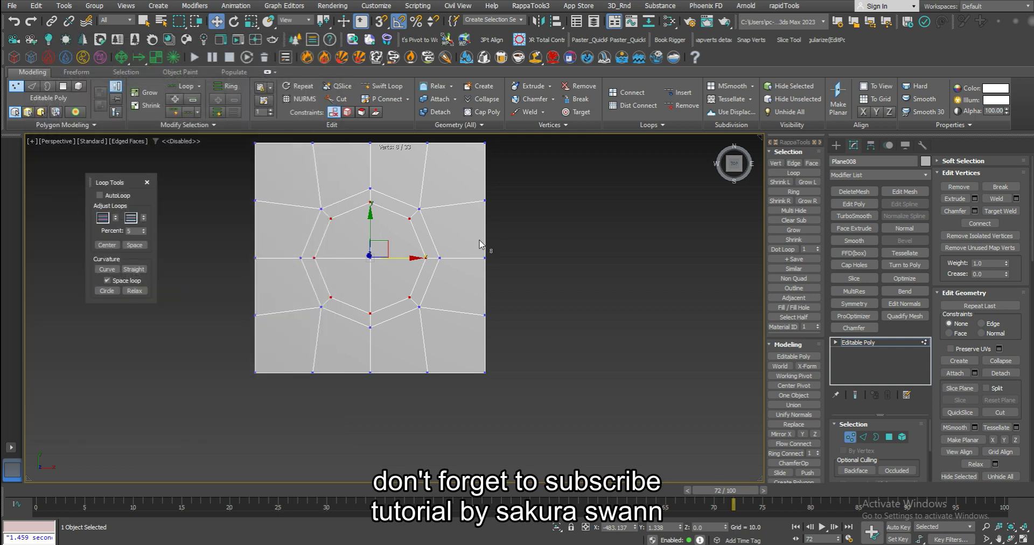
- Run Snap Verts on the plane and pull the inner octagon vertices back inward
{"action": "left_click", "coordinate": [784, 42]}
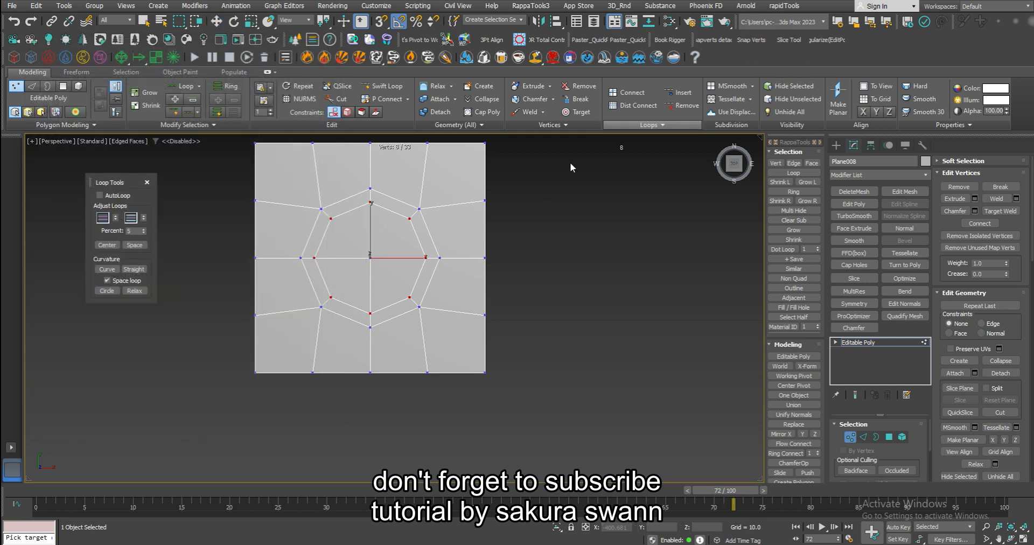
{"action": "right_click", "coordinate": [421, 208]}
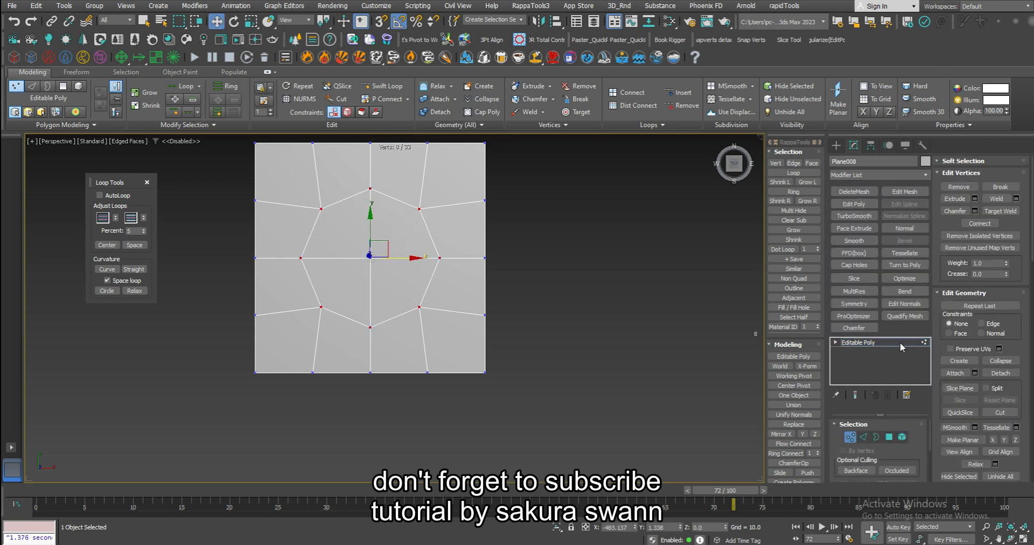
{"action": "left_click_drag", "start_coordinate": [692, 312], "coordinate": [587, 272]}
- Collapse the edge ring between octagons, re-snap with Snap Verts, and return to object level
{"action": "key", "text": "2"}
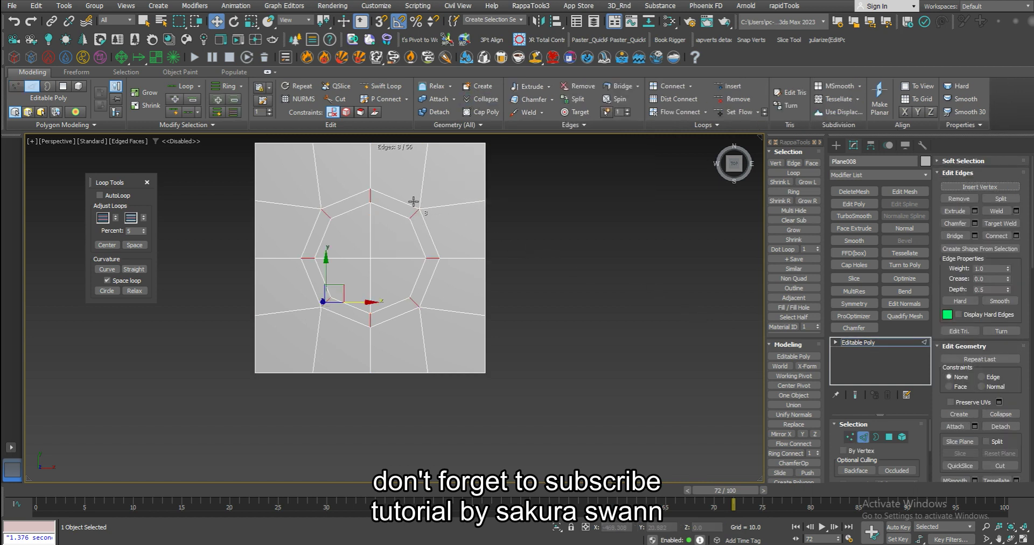
{"action": "left_click", "coordinate": [469, 98]}
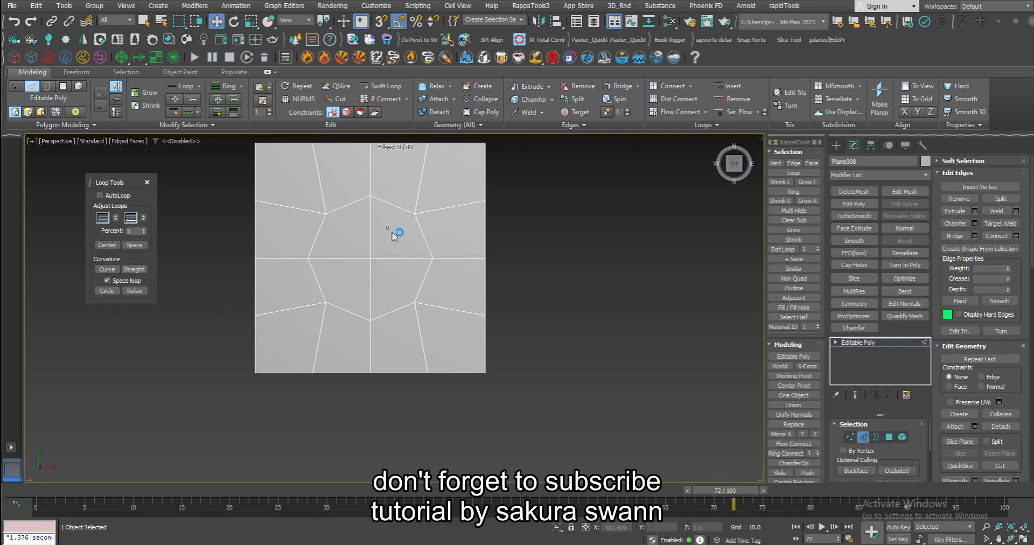
{"action": "key", "text": "1"}
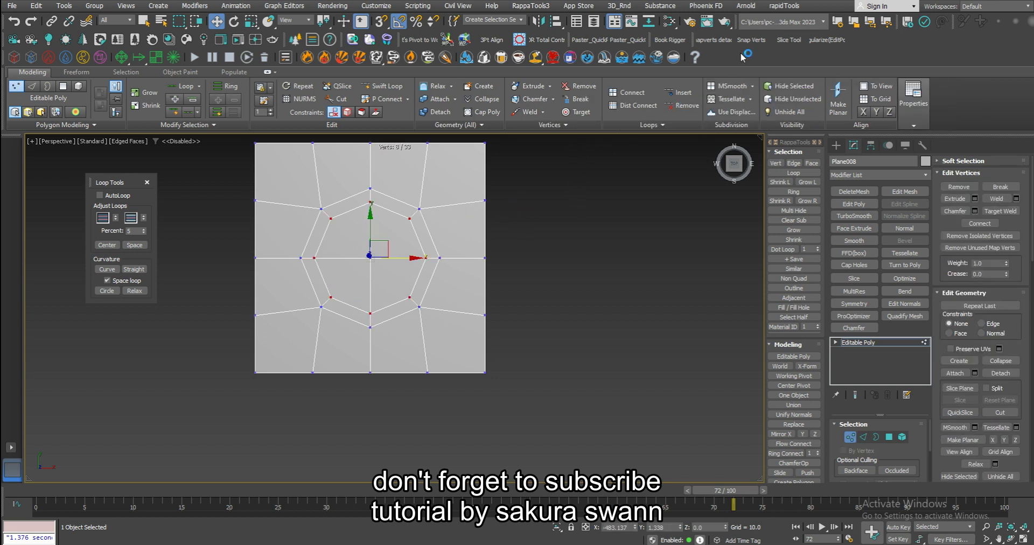
{"action": "left_click", "coordinate": [751, 39]}
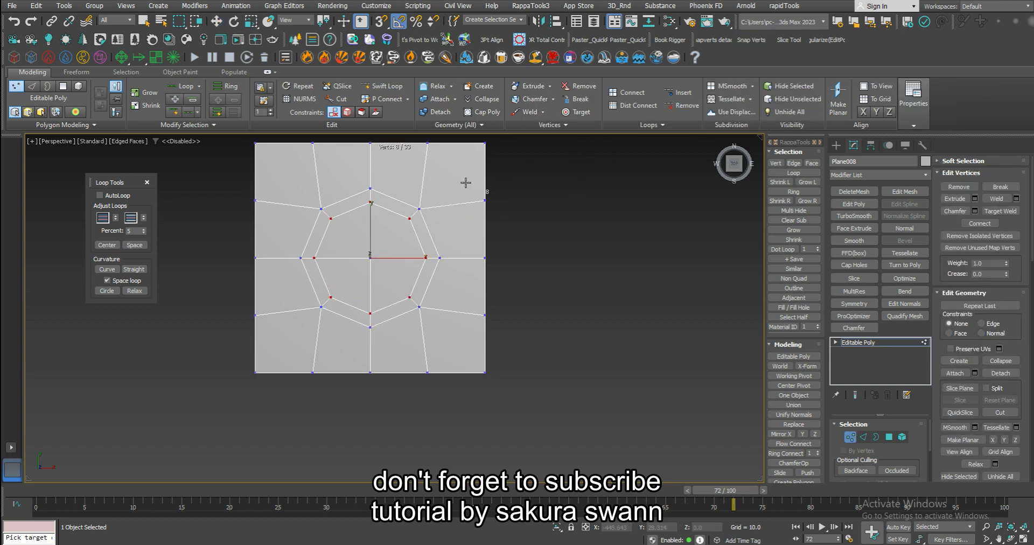
{"action": "right_click", "coordinate": [421, 210]}
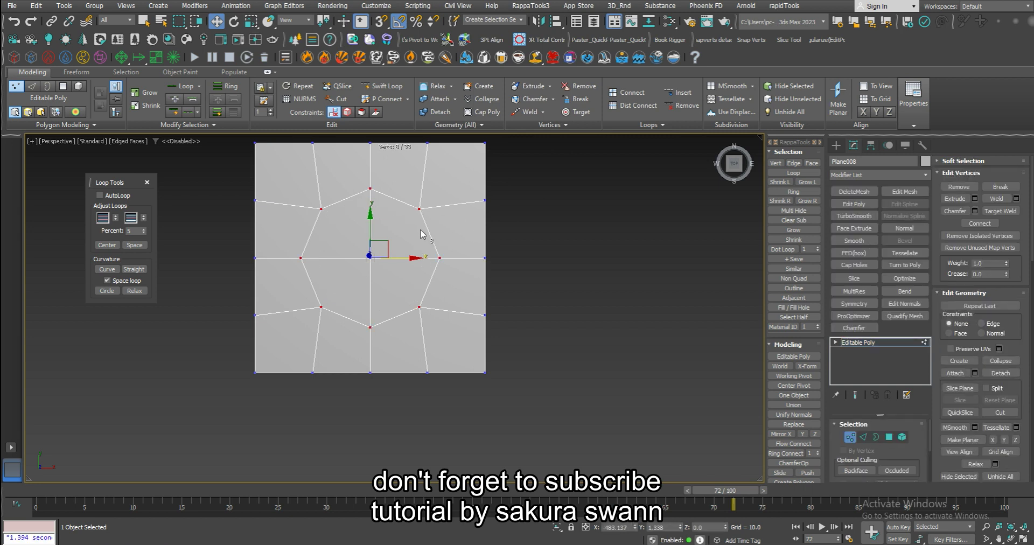
{"action": "left_click", "coordinate": [856, 341]}
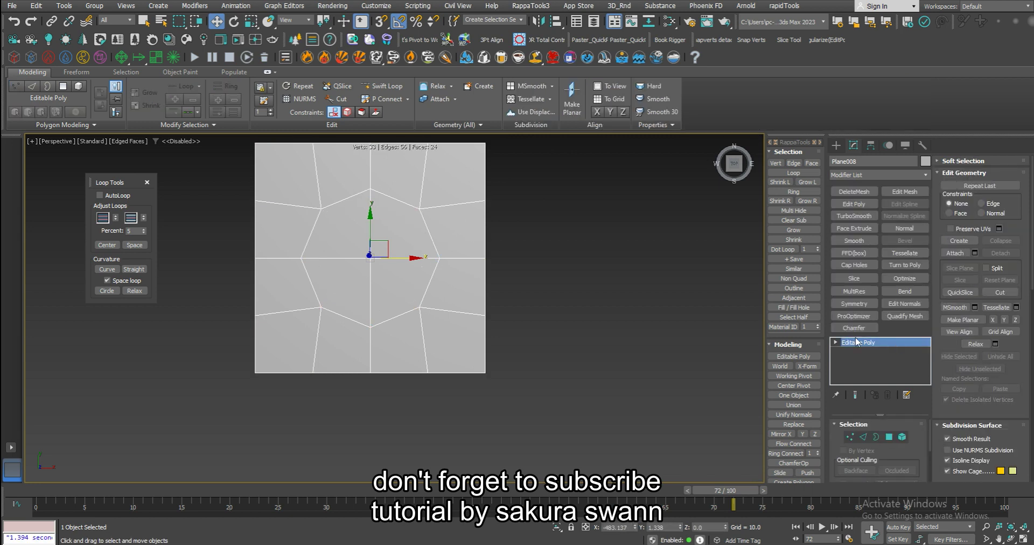